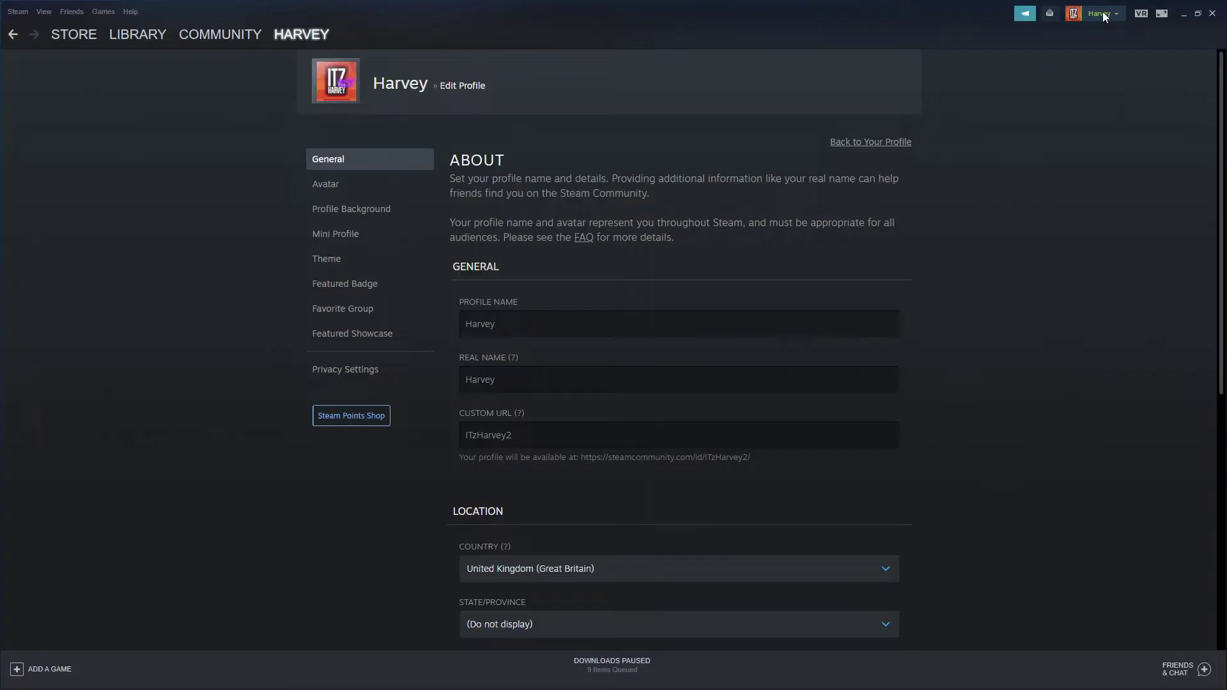
Open the Steam account menu to reach the Edit Profile page
{"action": "left_click", "coordinate": [1102, 12]}
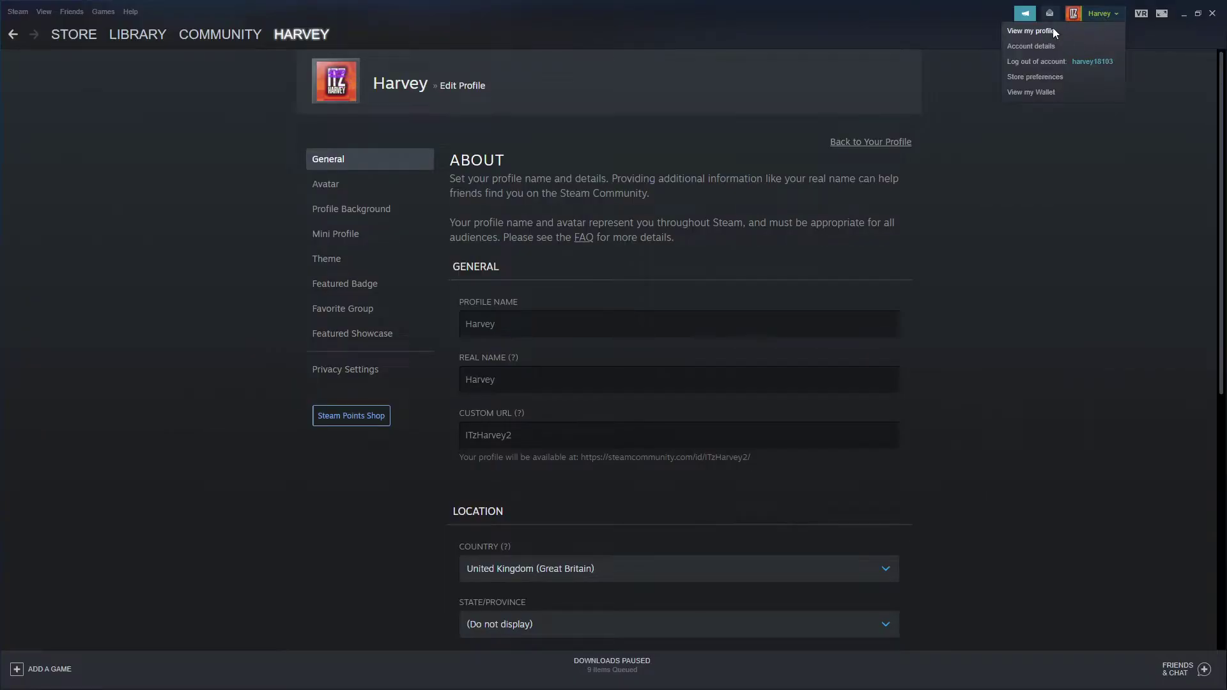
Select and copy the Custom URL value from Edit Profile, then return to steamid.io
{"action": "left_click", "coordinate": [1036, 30]}
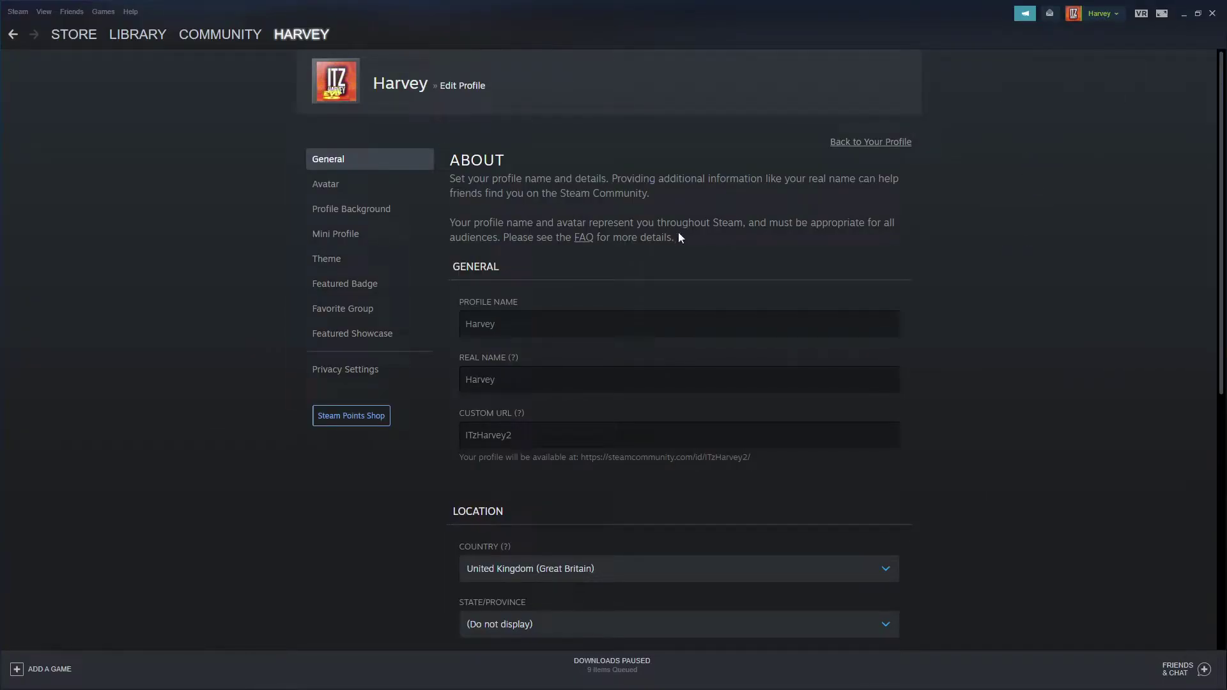
{"action": "scroll", "coordinate": [983, 259], "scroll_direction": "down", "scroll_amount": 3}
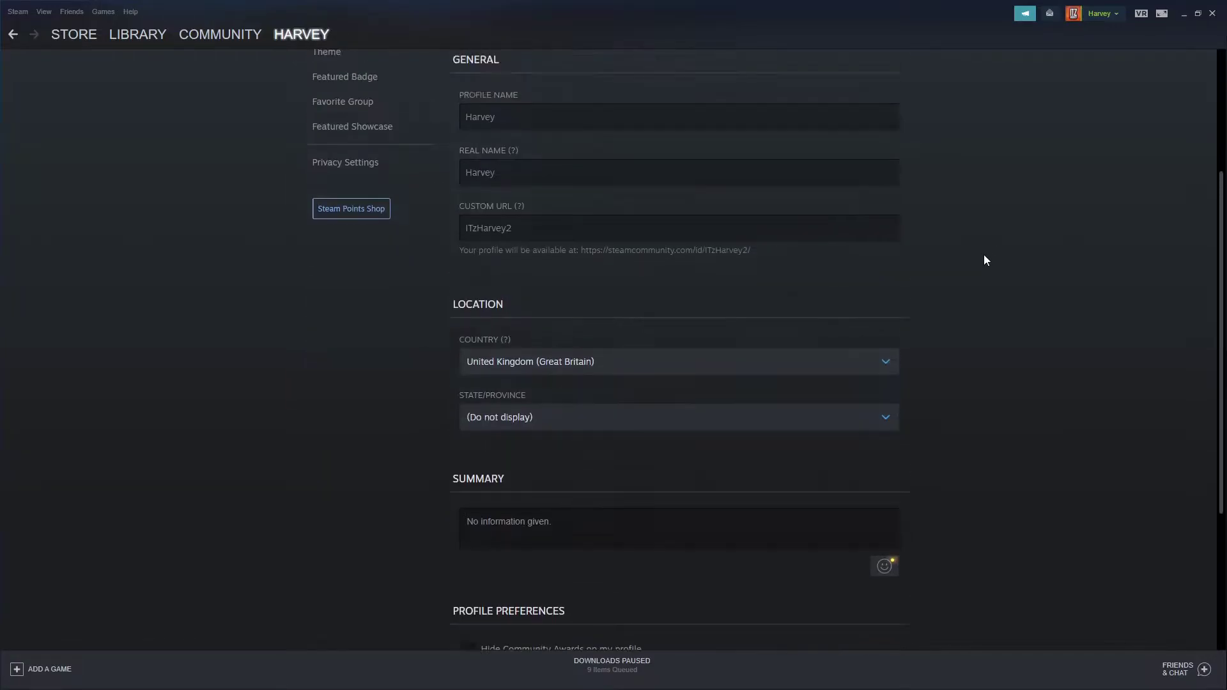
{"action": "scroll", "coordinate": [983, 255], "scroll_direction": "up", "scroll_amount": 3}
{"action": "scroll", "coordinate": [862, 205], "scroll_direction": "down", "scroll_amount": 5}
{"action": "scroll", "coordinate": [999, 277], "scroll_direction": "up", "scroll_amount": 5}
{"action": "left_click_drag", "start_coordinate": [514, 435], "coordinate": [442, 429]}
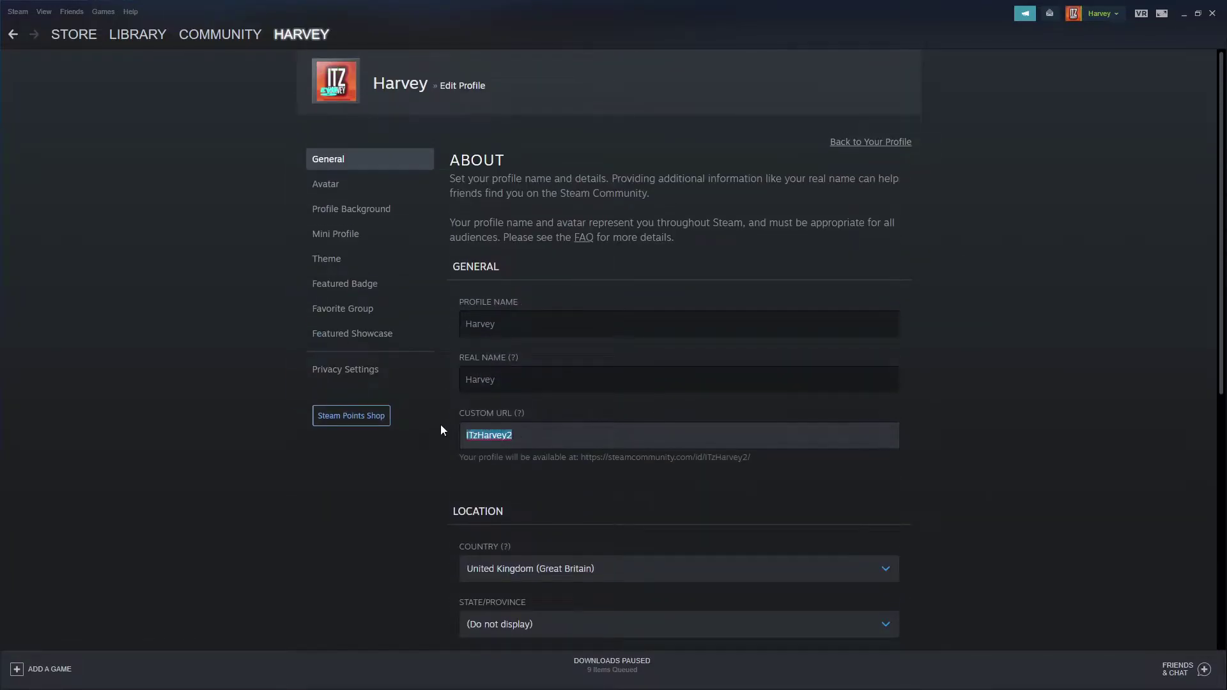
{"action": "left_click", "coordinate": [530, 430]}
{"action": "left_click_drag", "start_coordinate": [558, 435], "coordinate": [439, 432]}
{"action": "key", "text": "ctrl+c"}
{"action": "key", "text": "alt+Tab"}
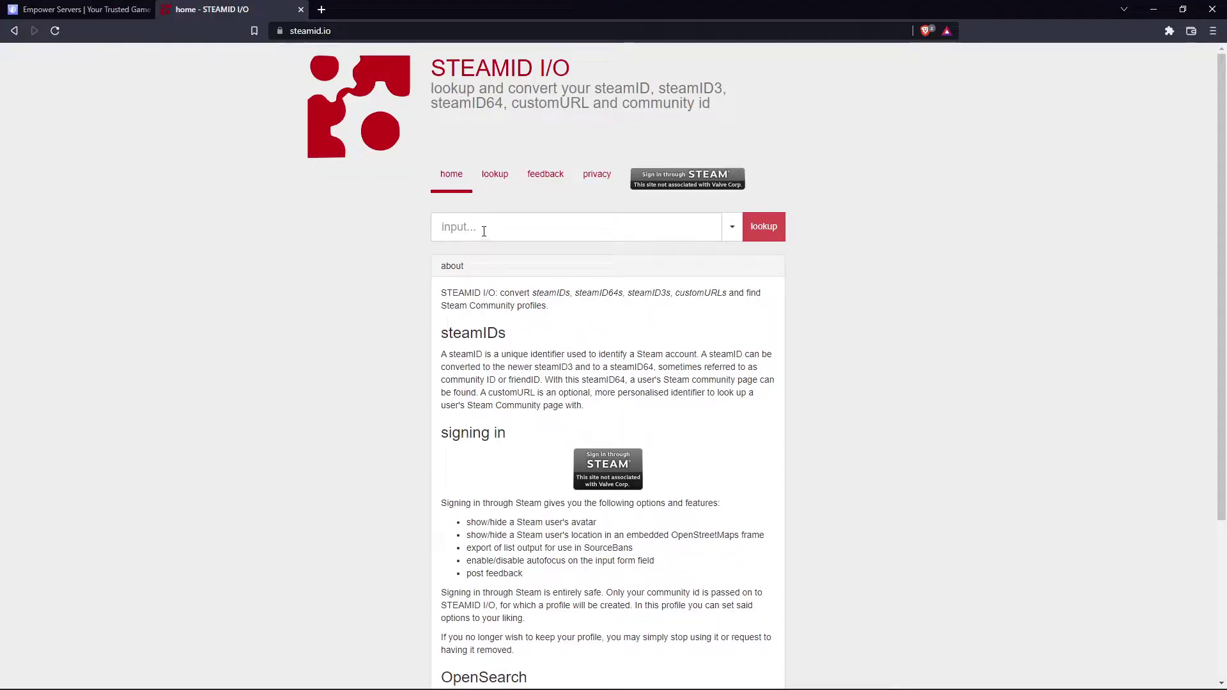
Look up the pasted custom URL on steamid.io and copy the resulting steamID64
{"action": "left_click", "coordinate": [484, 232]}
{"action": "key", "text": "ctrl+v"}
{"action": "left_click", "coordinate": [764, 226]}
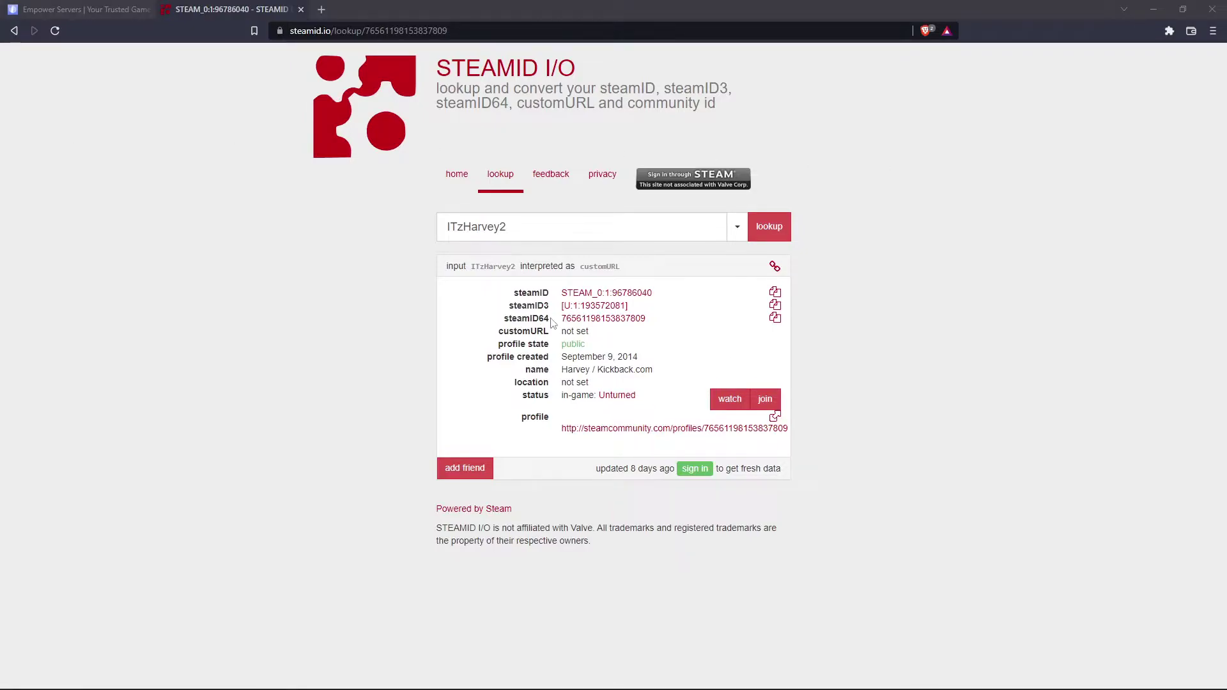
{"action": "left_click", "coordinate": [776, 319]}
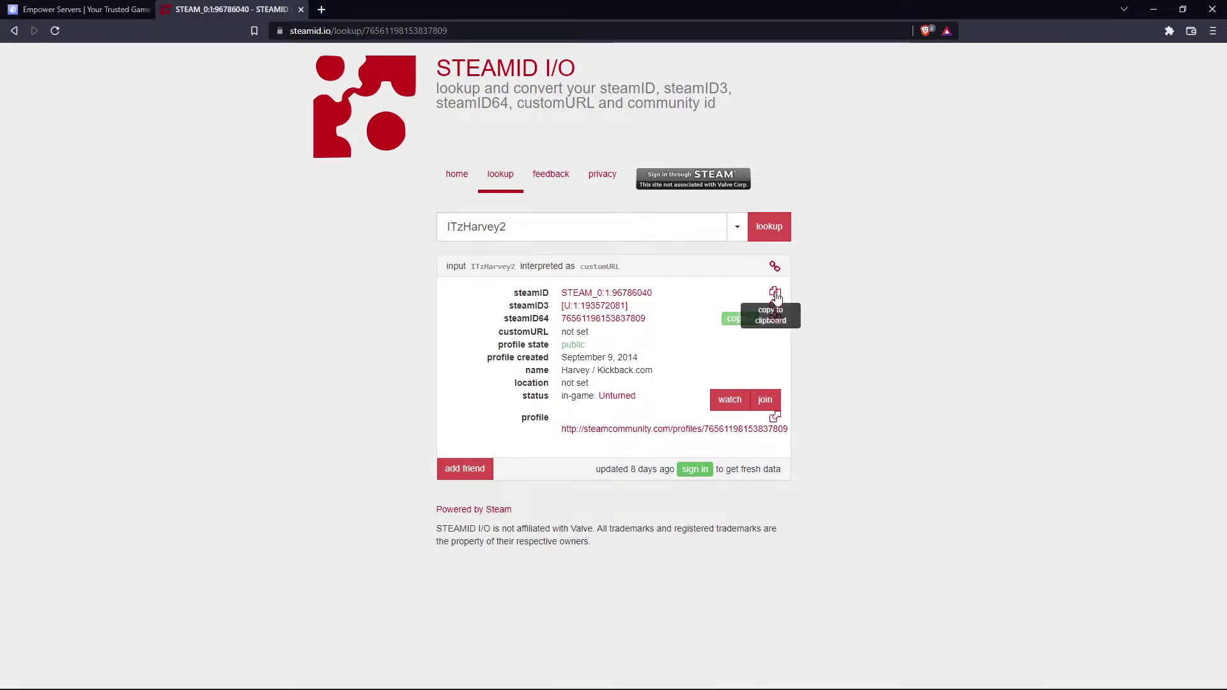
{"action": "key", "text": "ctrl+shift+Tab"}
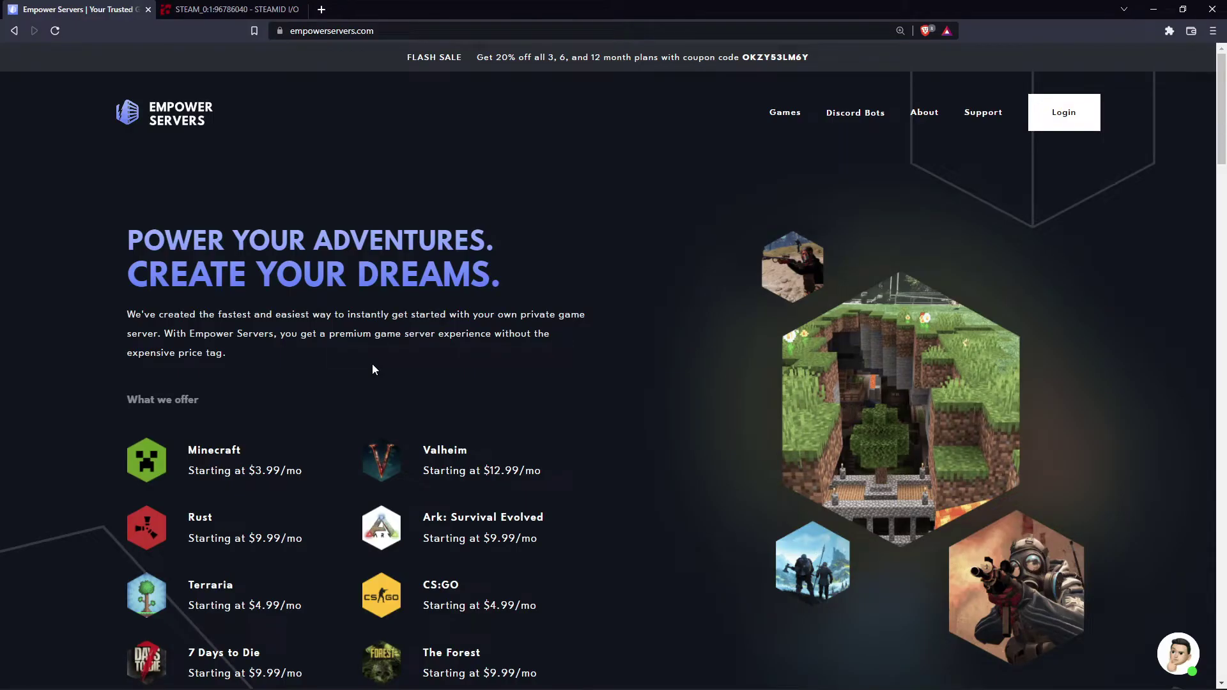
Log into the Game Control Panel and open the Rust Tutorial server's console
{"action": "left_click", "coordinate": [1063, 113]}
{"action": "left_click", "coordinate": [979, 270]}
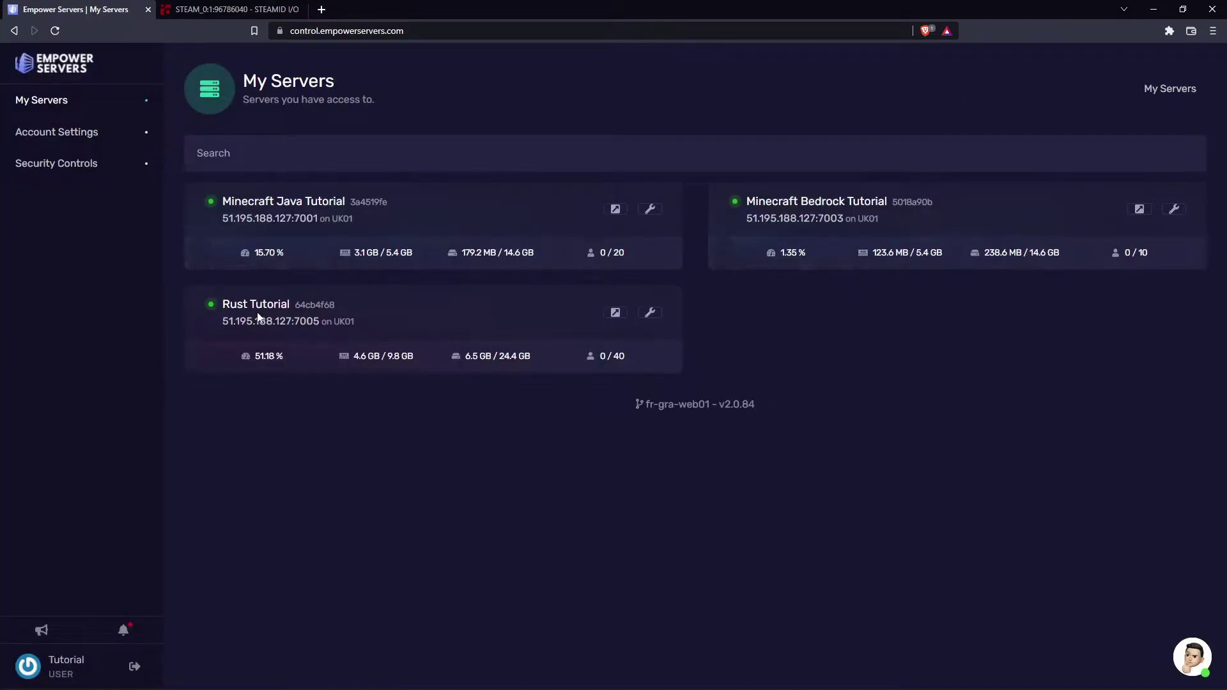
{"action": "left_click", "coordinate": [258, 317]}
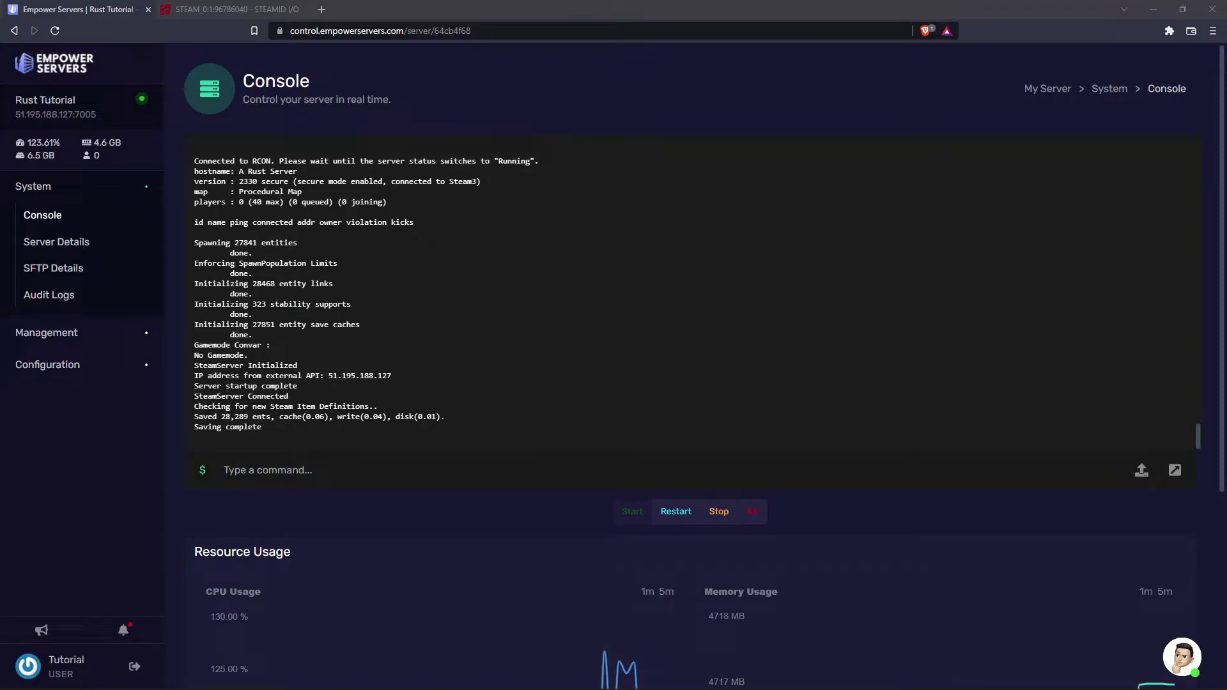
Run ownerid with the pasted Steam ID64 plus the player's name and an owner reason
{"action": "left_click", "coordinate": [256, 470]}
{"action": "type", "text": "ownerid"}
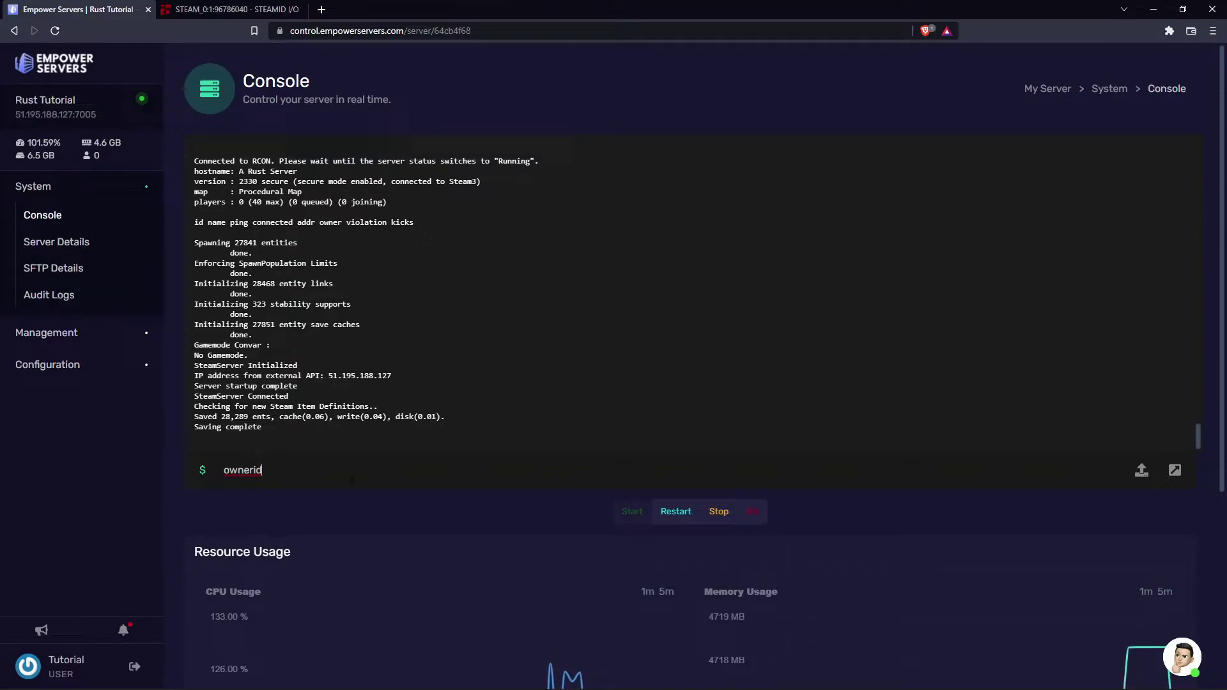
{"action": "key", "text": "ctrl+a"}
{"action": "key", "text": "BackSpace"}
{"action": "type", "text": "moderatorid"}
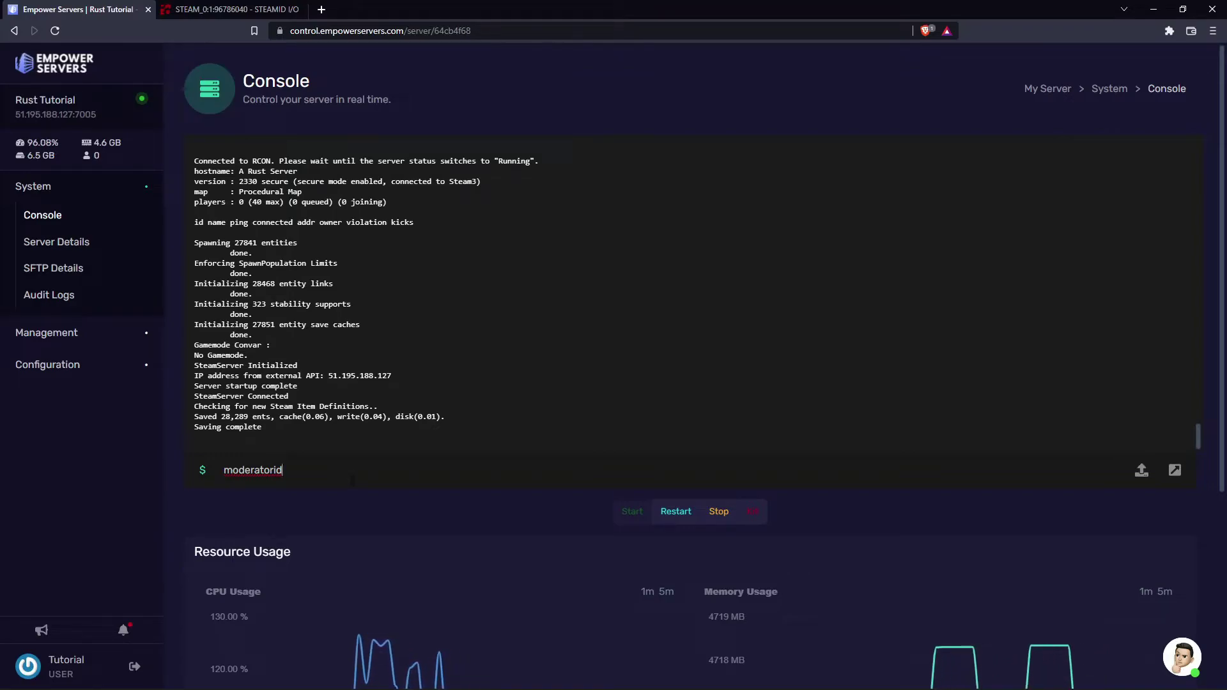
{"action": "key", "text": "ctrl+a"}
{"action": "key", "text": "BackSpace"}
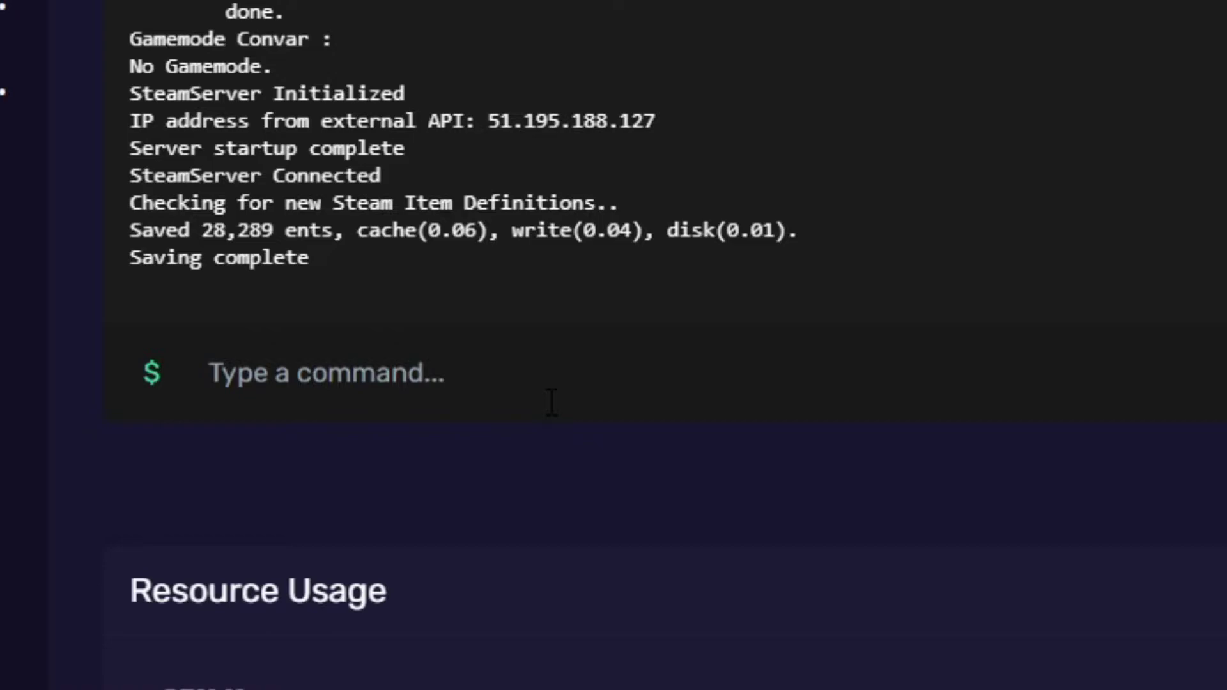
{"action": "type", "text": "ownerid"}
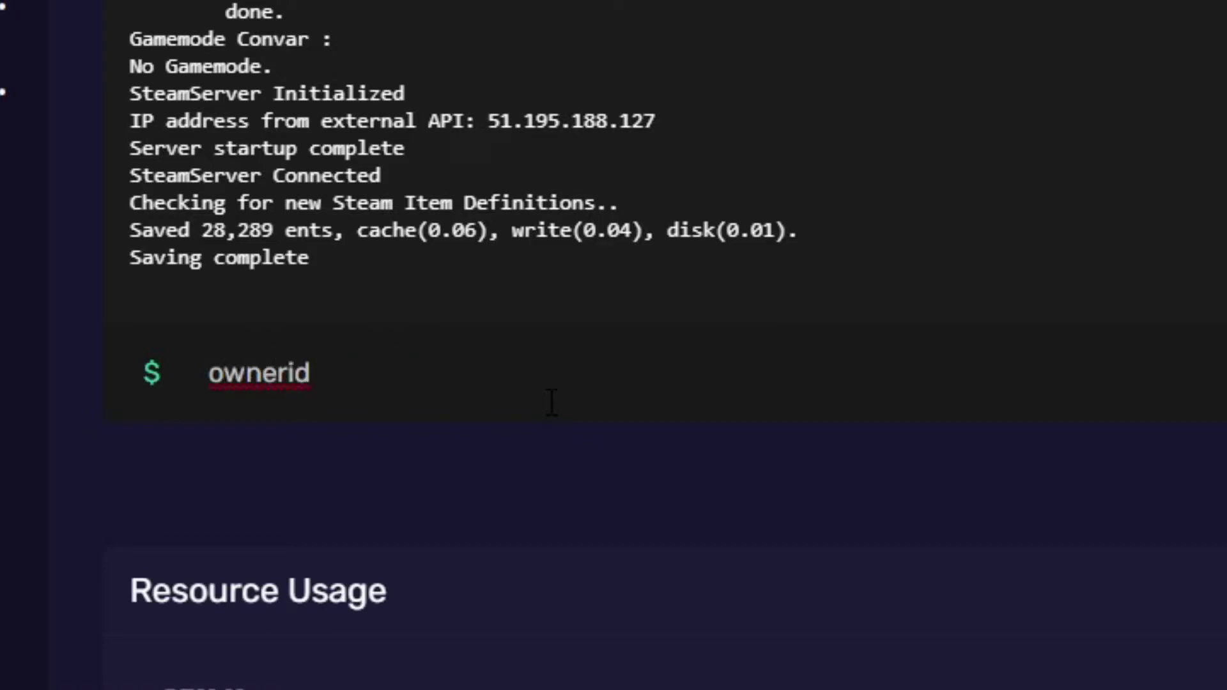
{"action": "right_click", "coordinate": [511, 392]}
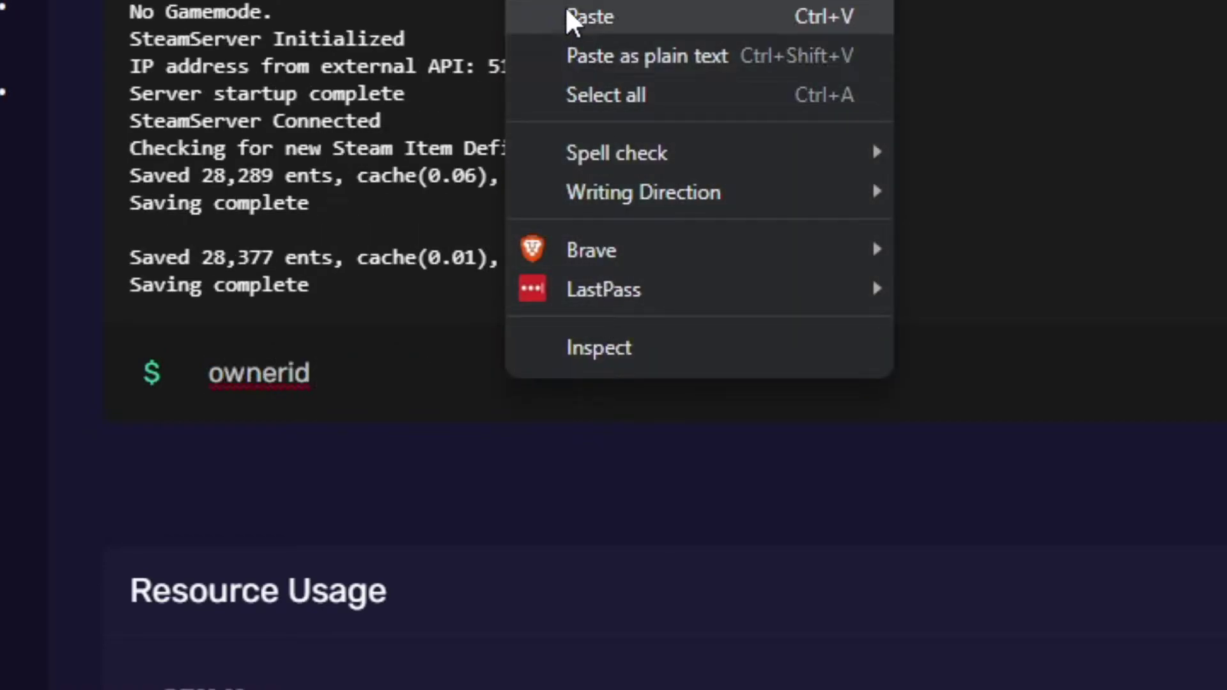
{"action": "left_click", "coordinate": [590, 16]}
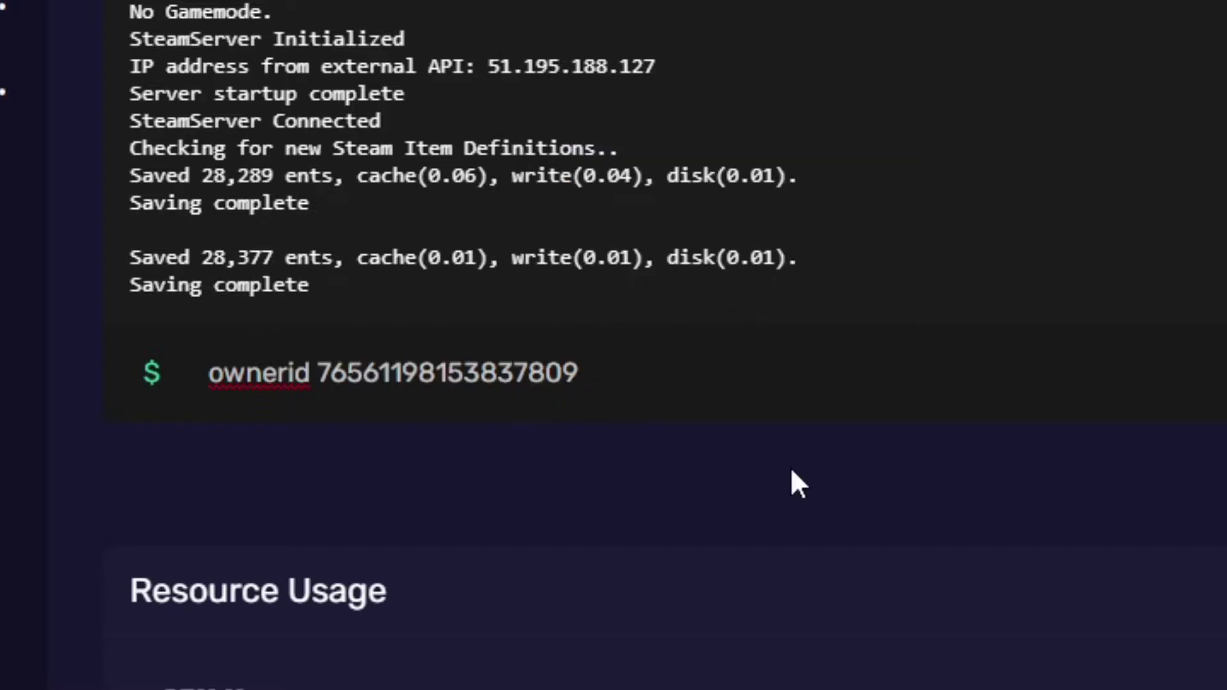
{"action": "type", "text": "Harvey 0"}
{"action": "type", "text": "wner"}
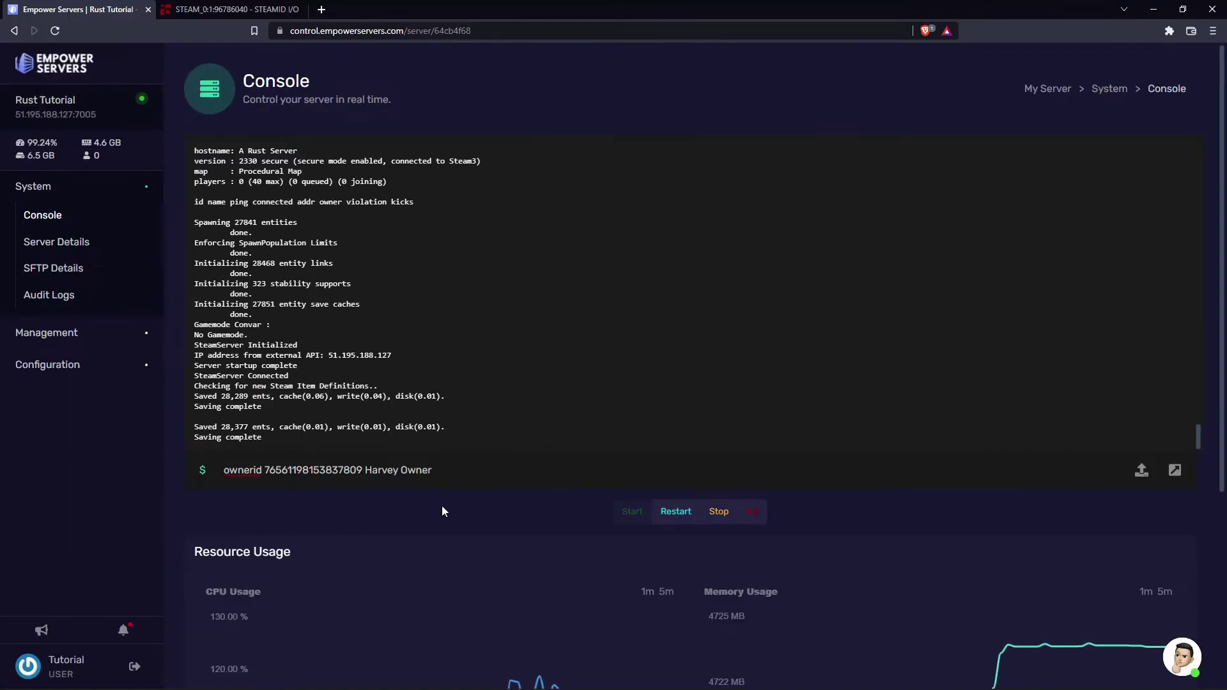
{"action": "key", "text": "Return"}
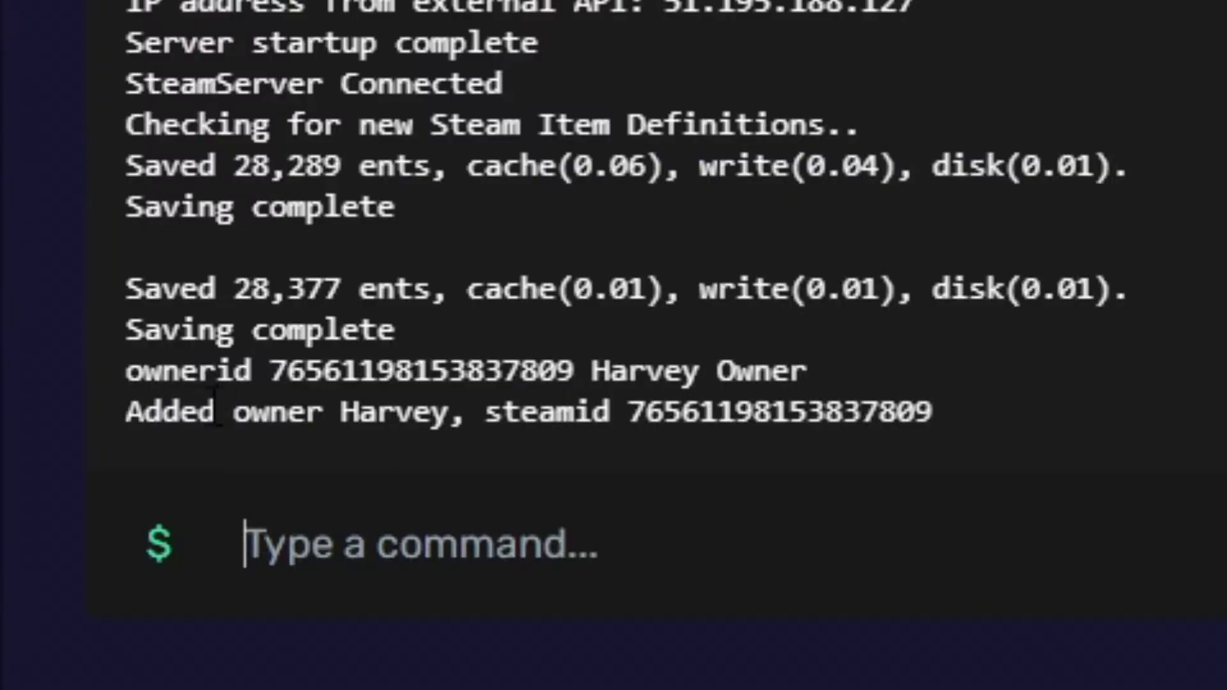
Save the server configuration with writecfg after confirming the owner was added
{"action": "left_click_drag", "start_coordinate": [159, 439], "coordinate": [547, 411]}
{"action": "left_click", "coordinate": [806, 581]}
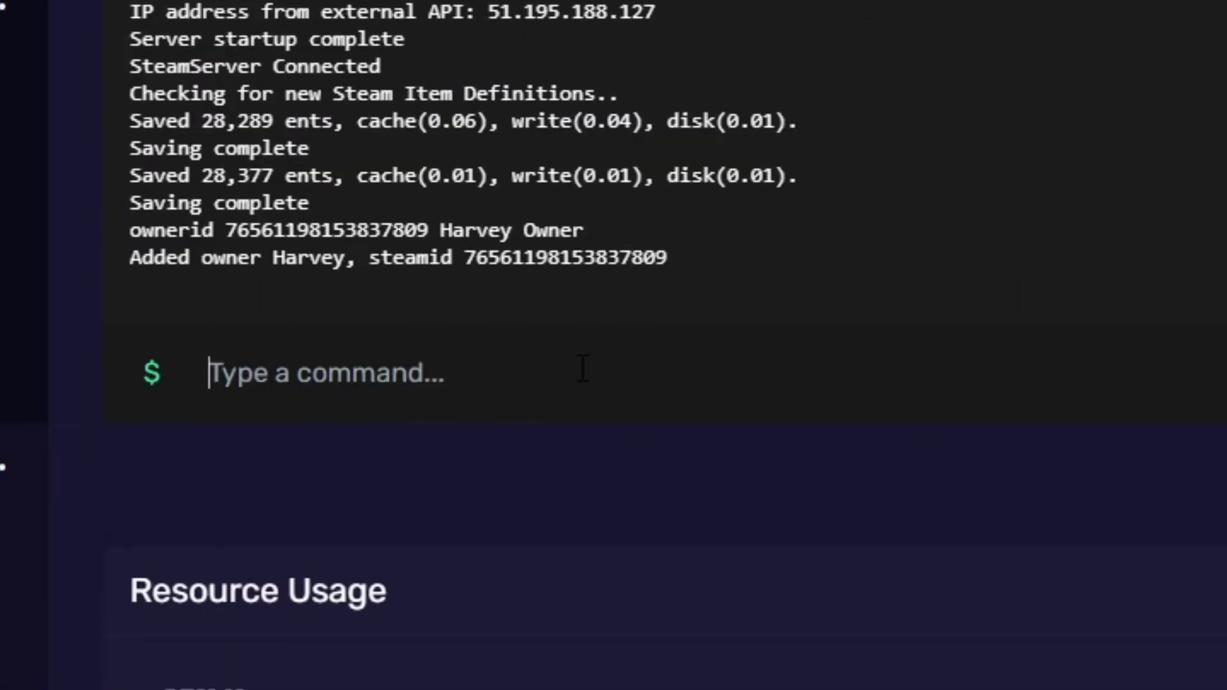
{"action": "type", "text": "w"}
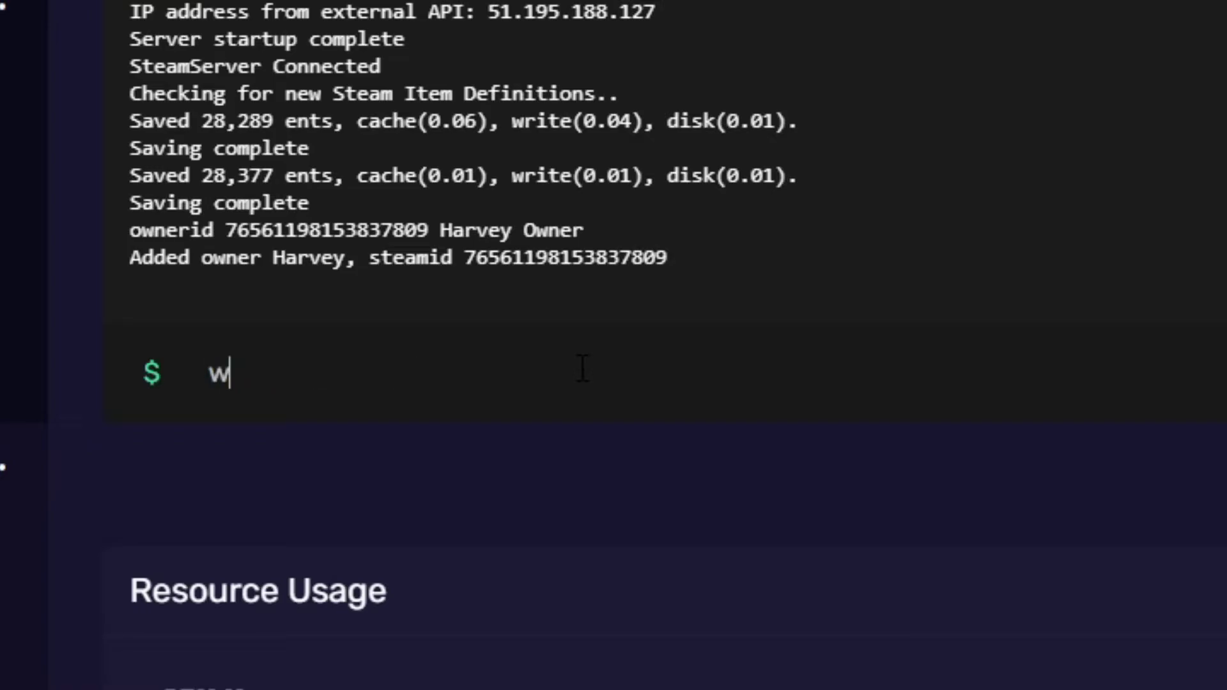
{"action": "type", "text": "ritecfg"}
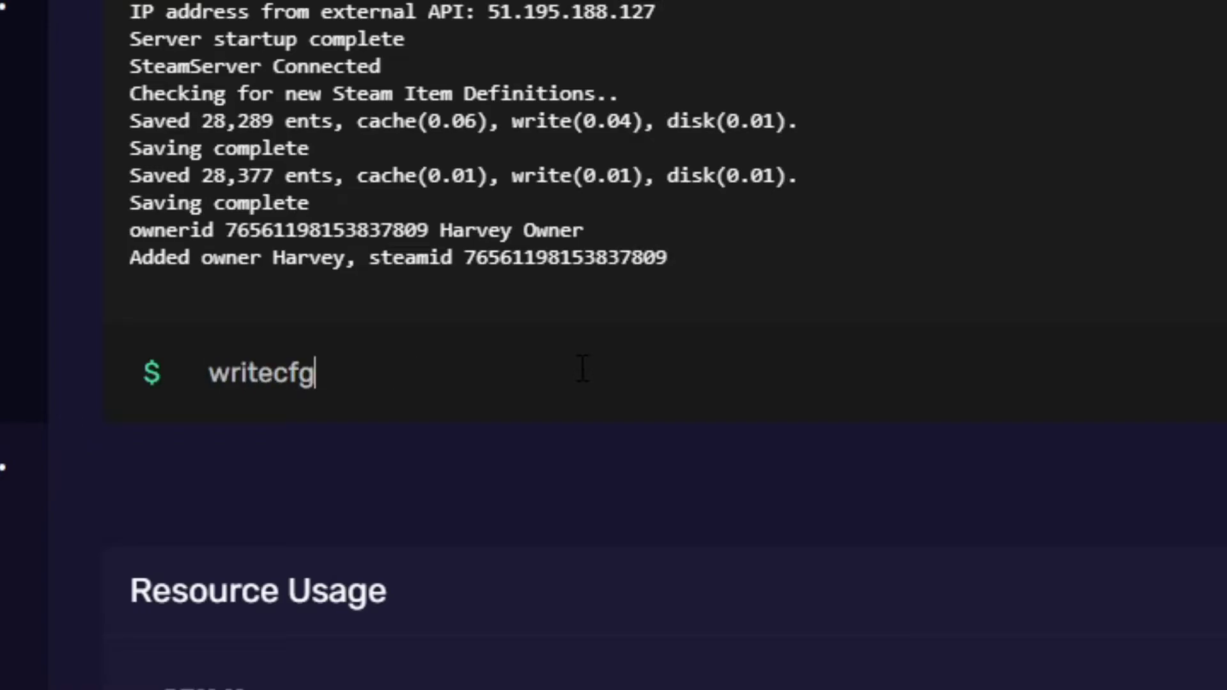
{"action": "key", "text": "Return"}
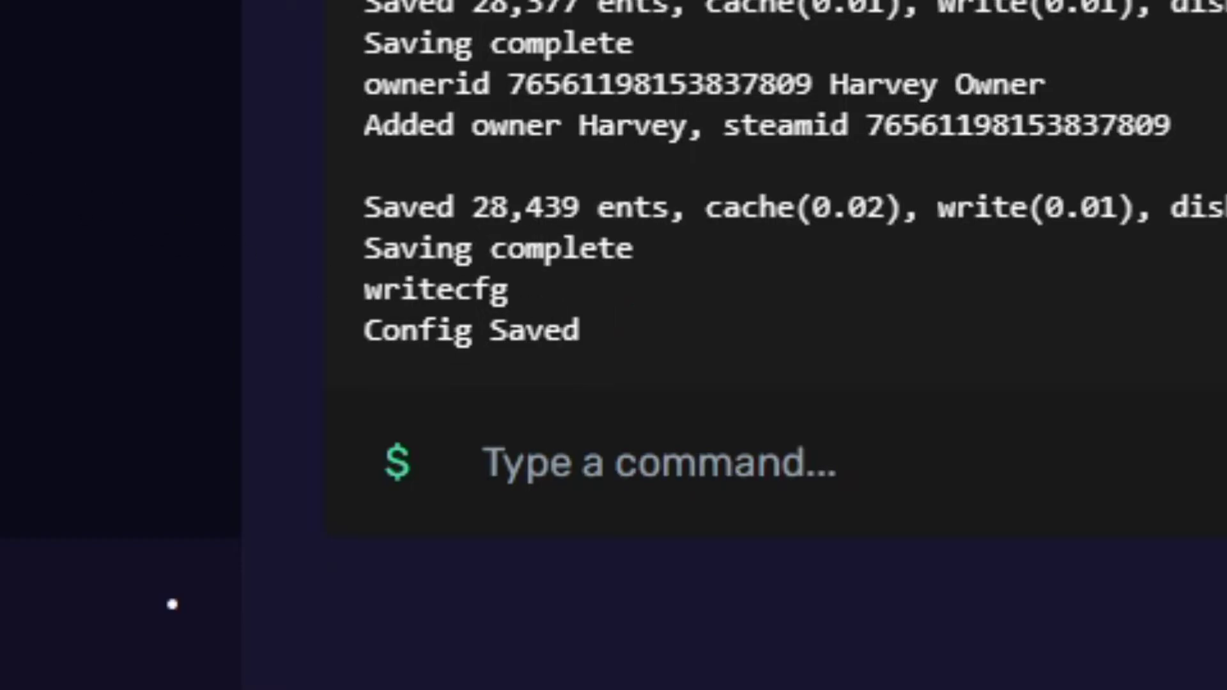
{"action": "left_click", "coordinate": [87, 365]}
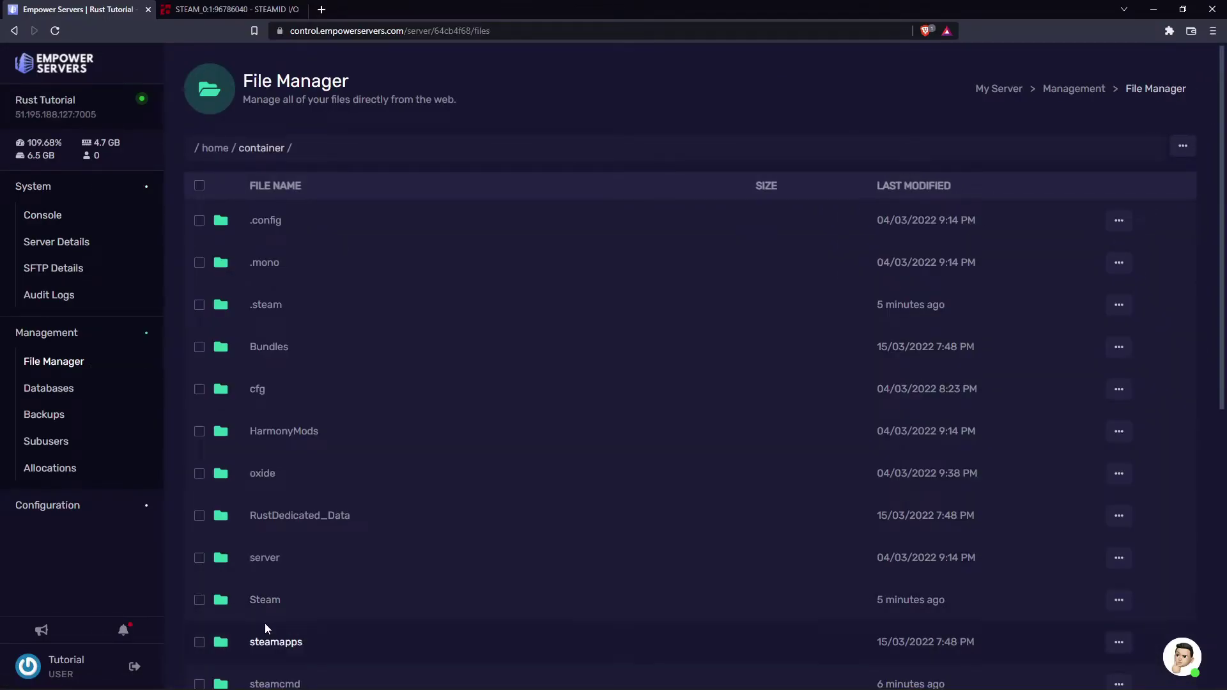
Open server > rust > cfg > users.cfg in the File Manager
{"action": "left_click", "coordinate": [265, 560]}
{"action": "left_click", "coordinate": [253, 265]}
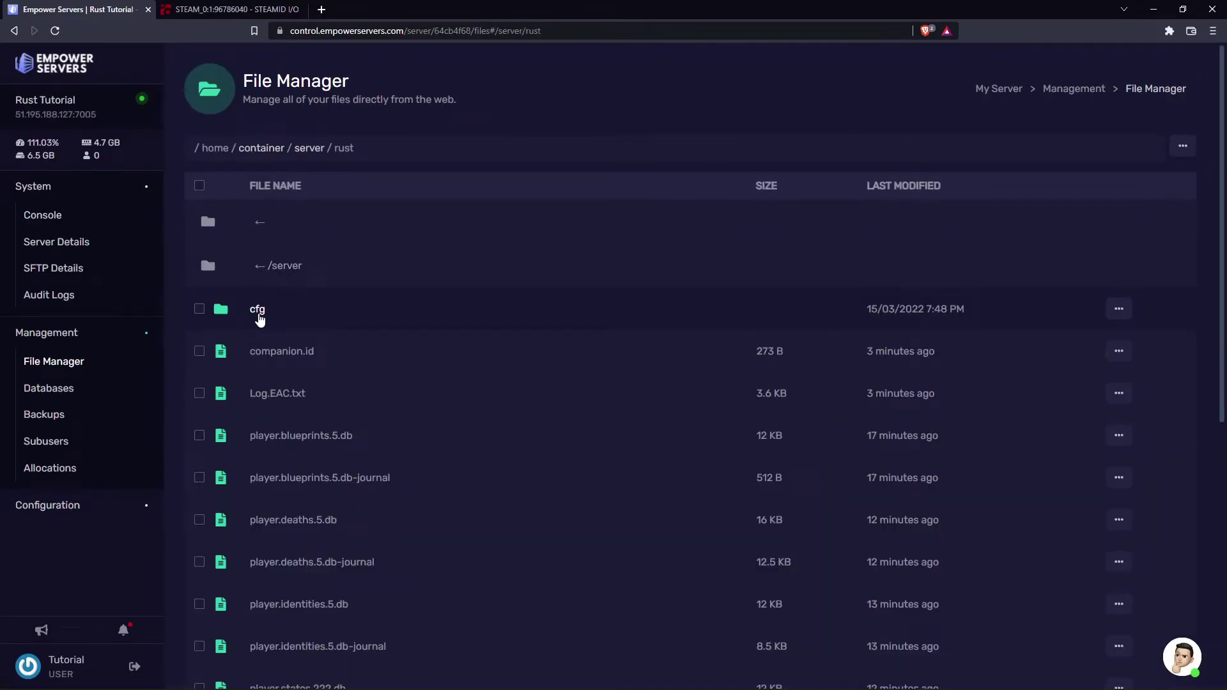
{"action": "left_click", "coordinate": [258, 309]}
{"action": "left_click", "coordinate": [266, 434]}
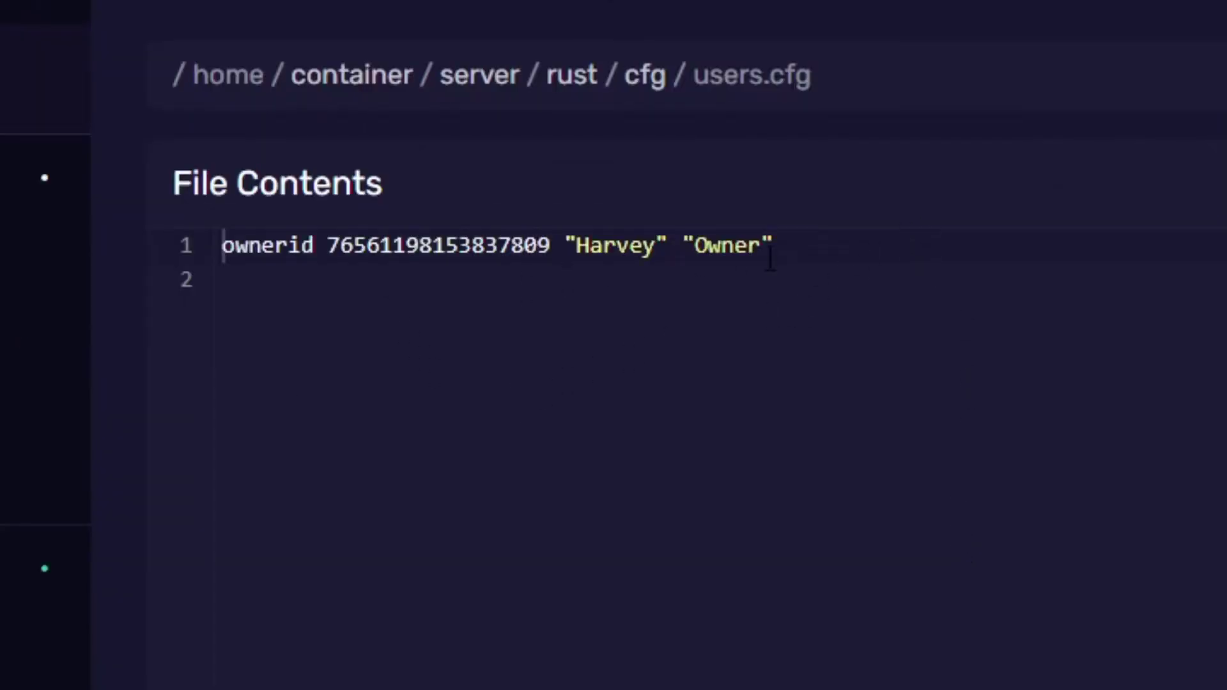
Review the ownerid line's Steam ID, name and Owner role, then copy the next player's steamID64
{"action": "left_click_drag", "start_coordinate": [328, 256], "coordinate": [550, 247]}
{"action": "left_click", "coordinate": [582, 248]}
{"action": "left_click", "coordinate": [839, 250]}
{"action": "left_click_drag", "start_coordinate": [839, 249], "coordinate": [564, 248]}
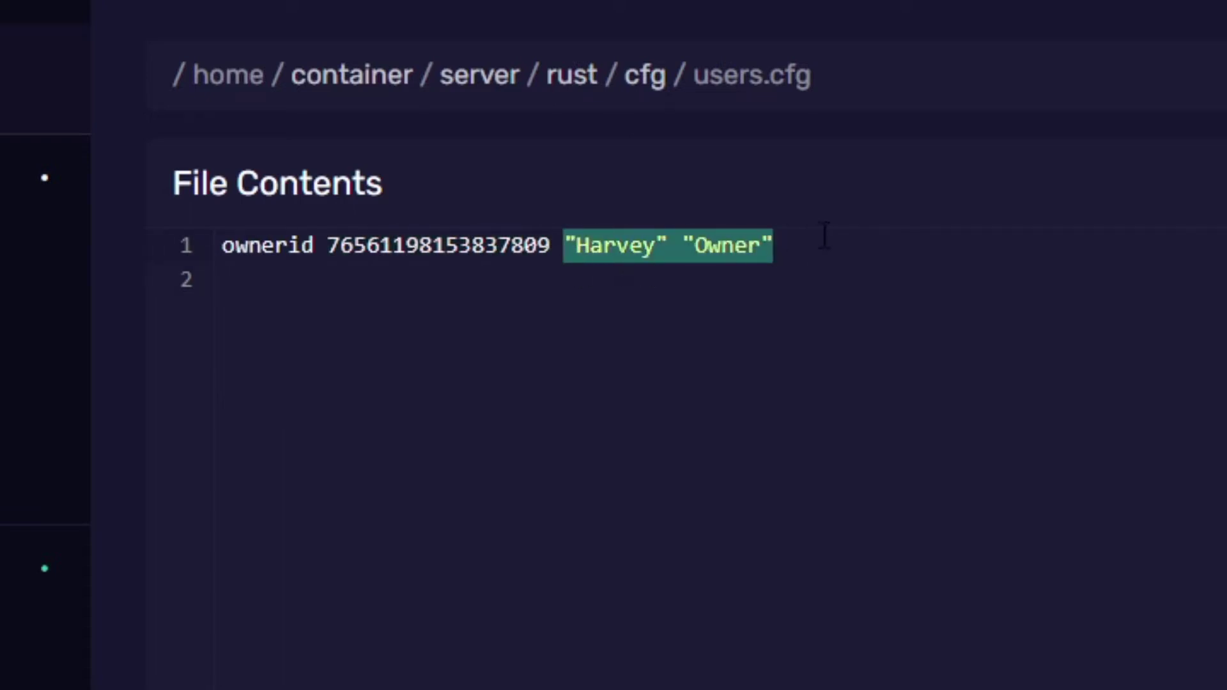
{"action": "left_click", "coordinate": [847, 243]}
{"action": "left_click_drag", "start_coordinate": [839, 250], "coordinate": [202, 252]}
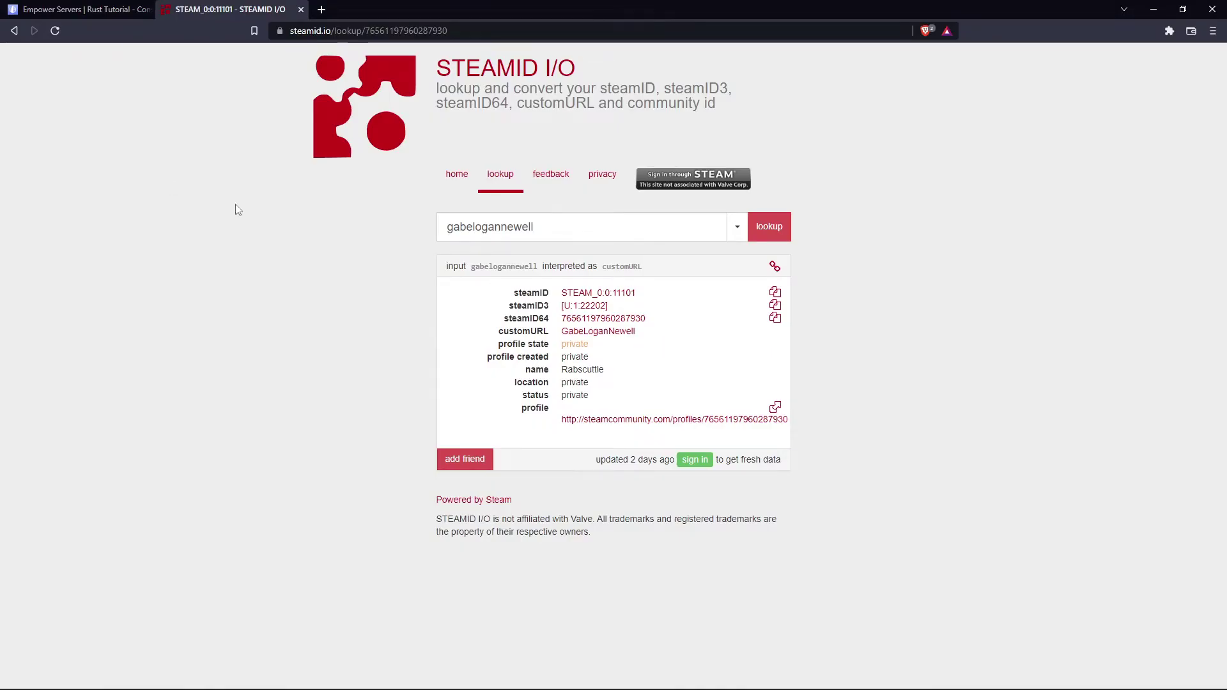
{"action": "left_click", "coordinate": [775, 317]}
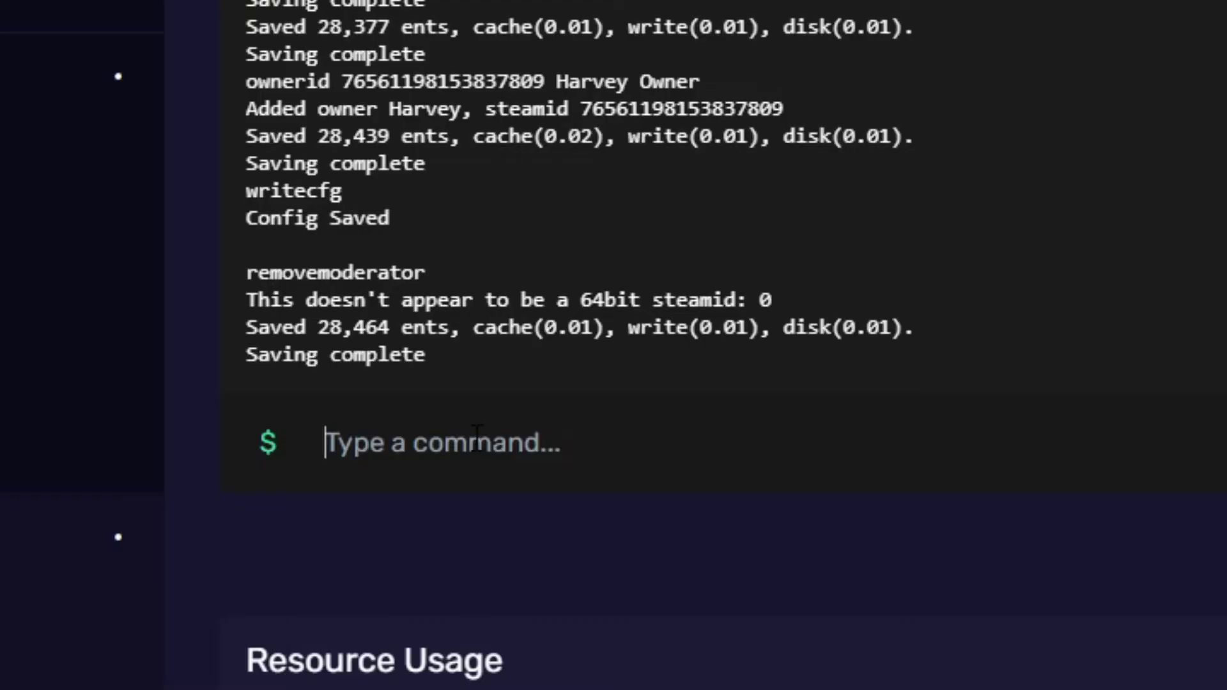
Run moderatorid with the pasted steamID64, the player's name and reason 'Promoted'
{"action": "type", "text": "moderatorid"}
{"action": "key", "text": "ctrl+v"}
{"action": "type", "text": "G"}
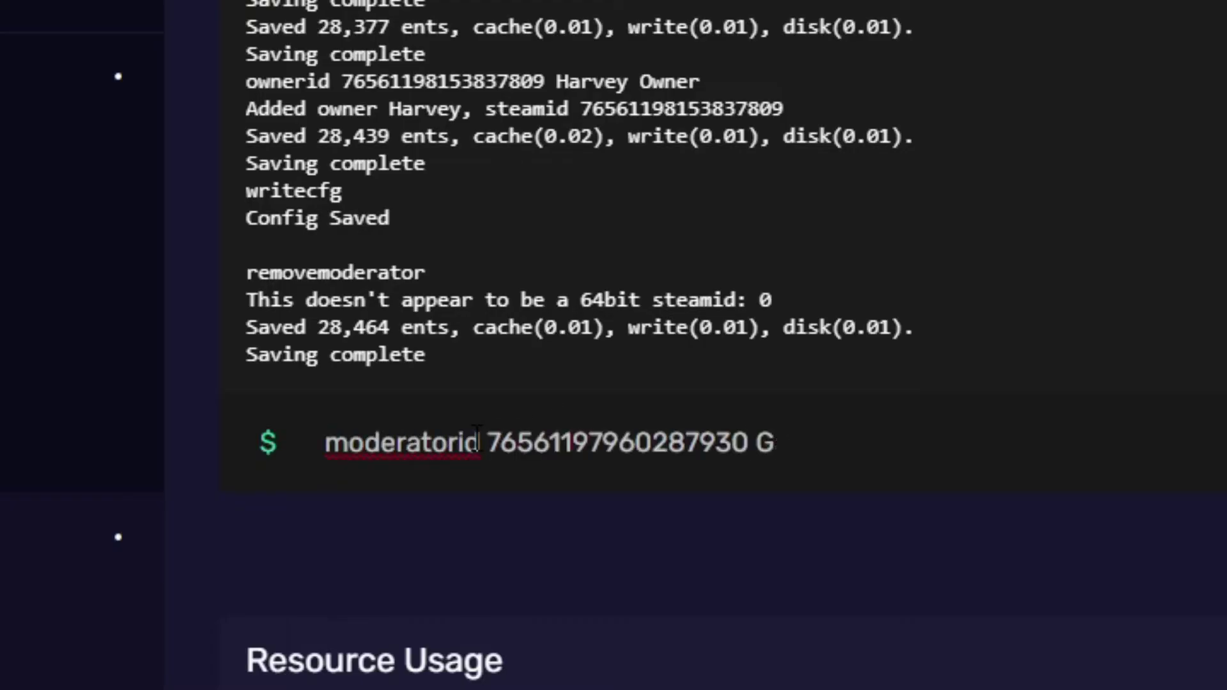
{"action": "type", "text": "abe Promoted"}
{"action": "key", "text": "Return"}
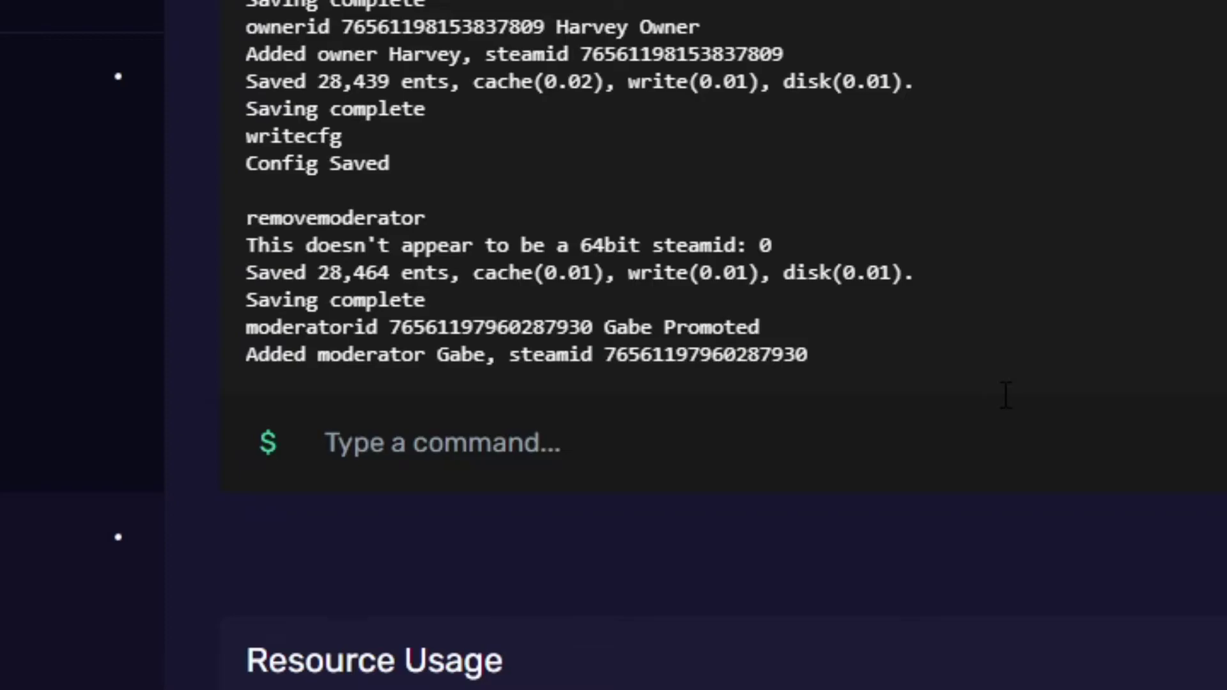
Save the config with writecfg and check both entries in users.cfg
{"action": "type", "text": "writecfg"}
{"action": "key", "text": "Return"}
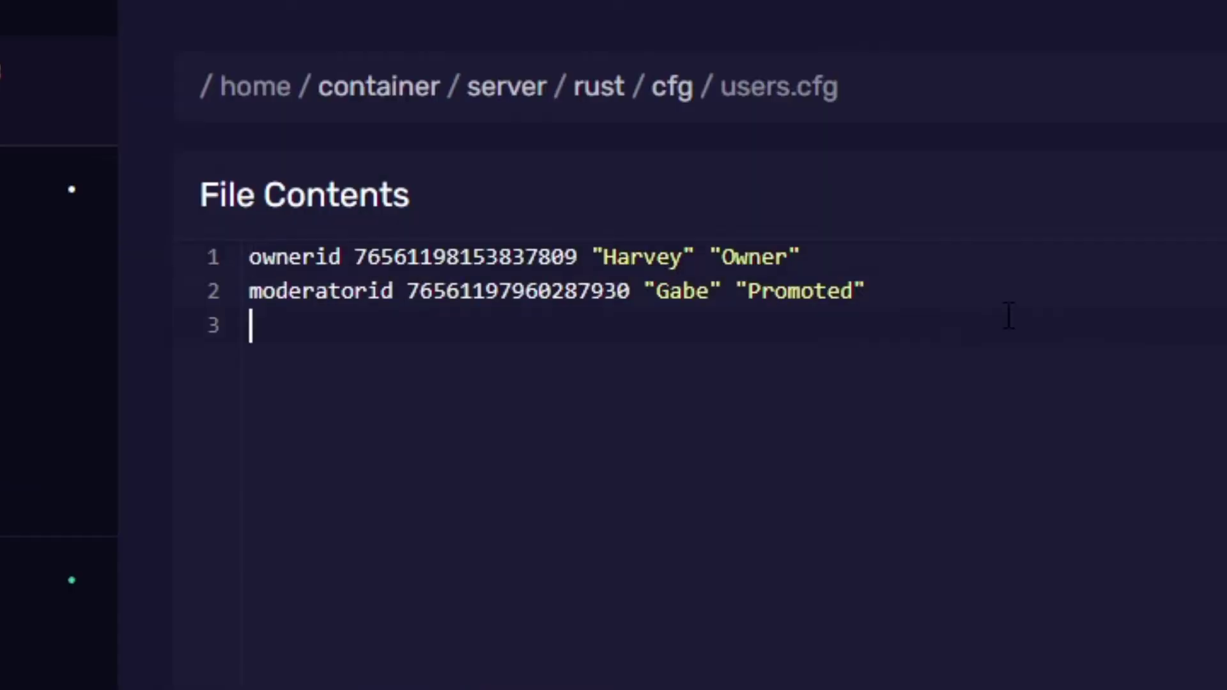
{"action": "left_click_drag", "start_coordinate": [1008, 315], "coordinate": [239, 226]}
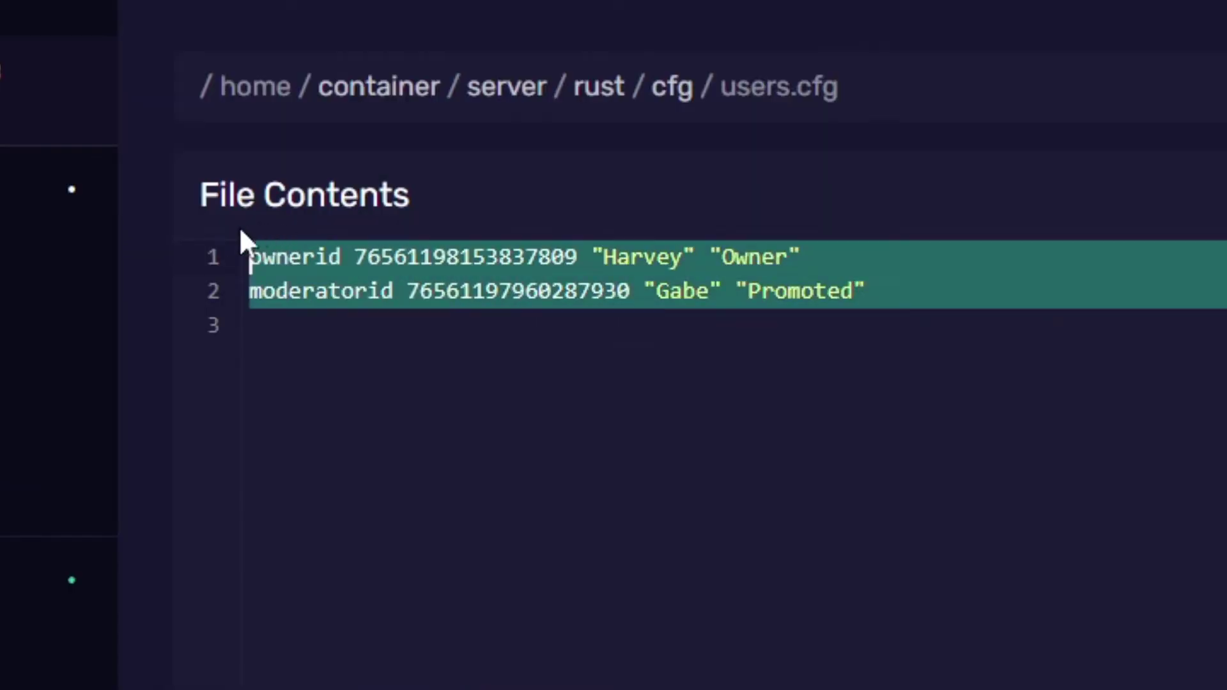
Check the moderator's Steam ID on line 2 of users.cfg
{"action": "left_click", "coordinate": [523, 430]}
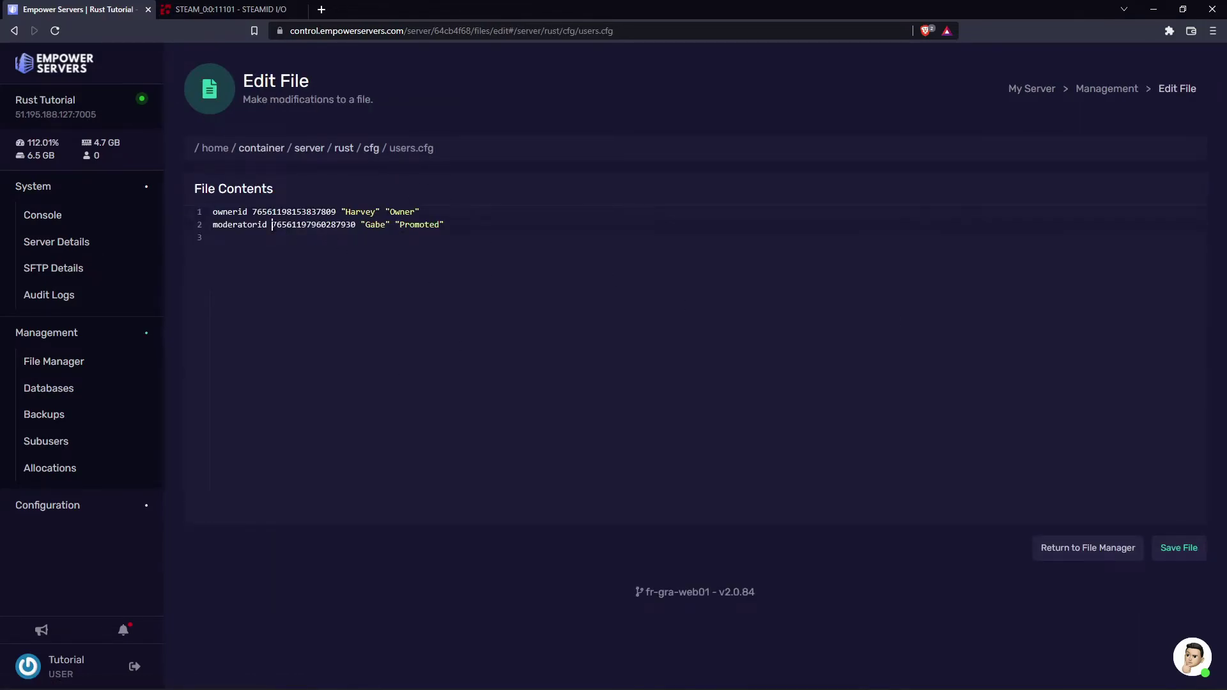
{"action": "left_click_drag", "start_coordinate": [353, 224], "coordinate": [272, 226]}
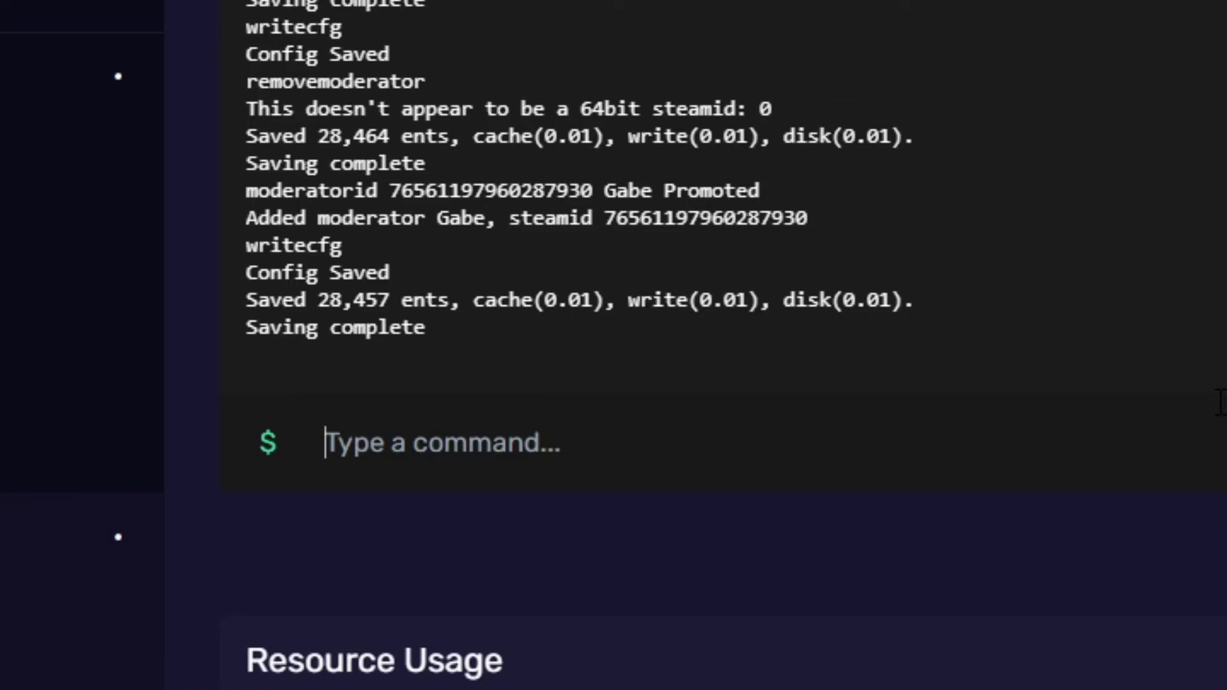
Remove the moderator with removemoderator and the steamID64, then save with writecfg
{"action": "type", "text": "removemoderat"}
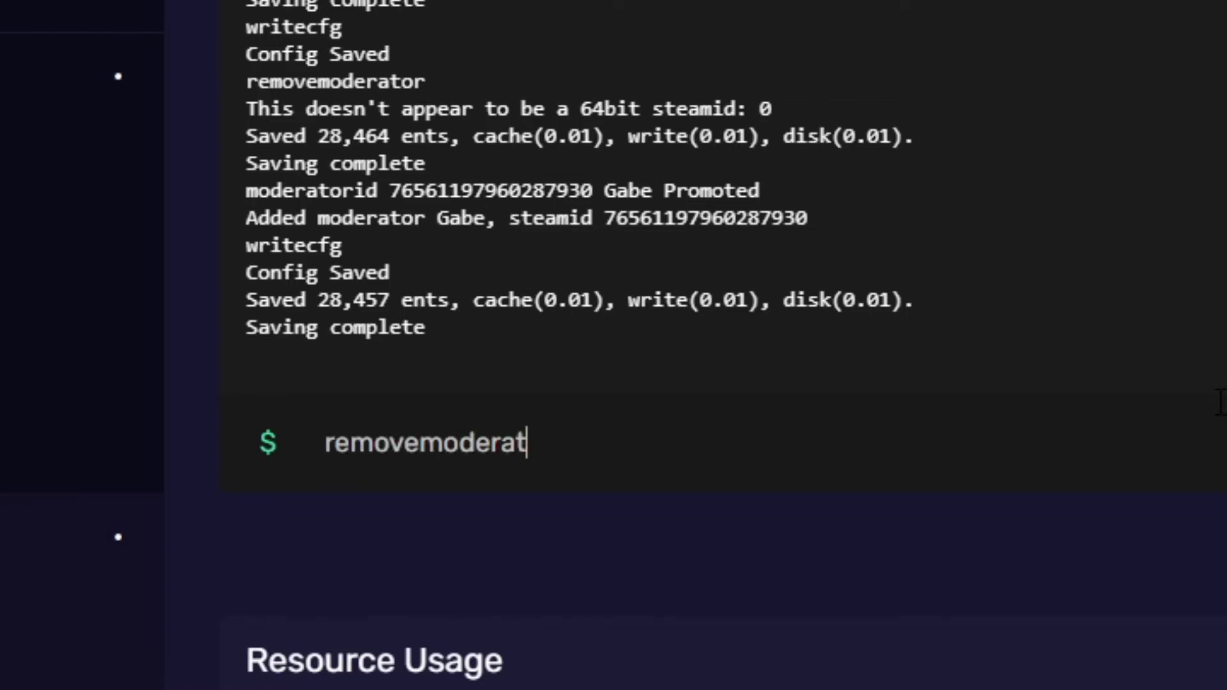
{"action": "type", "text": "or"}
{"action": "key", "text": "ctrl+v"}
{"action": "key", "text": "Return"}
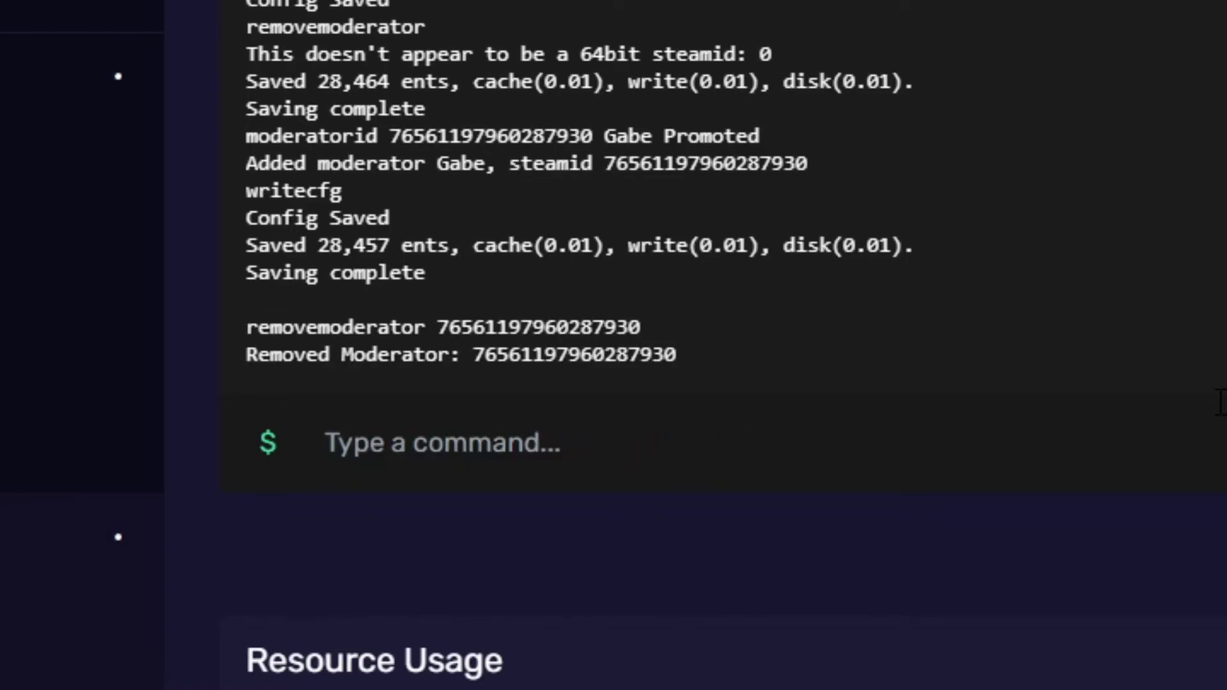
{"action": "left_click_drag", "start_coordinate": [248, 355], "coordinate": [650, 382]}
{"action": "left_click", "coordinate": [604, 434]}
{"action": "type", "text": "writecfg"}
{"action": "key", "text": "Return"}
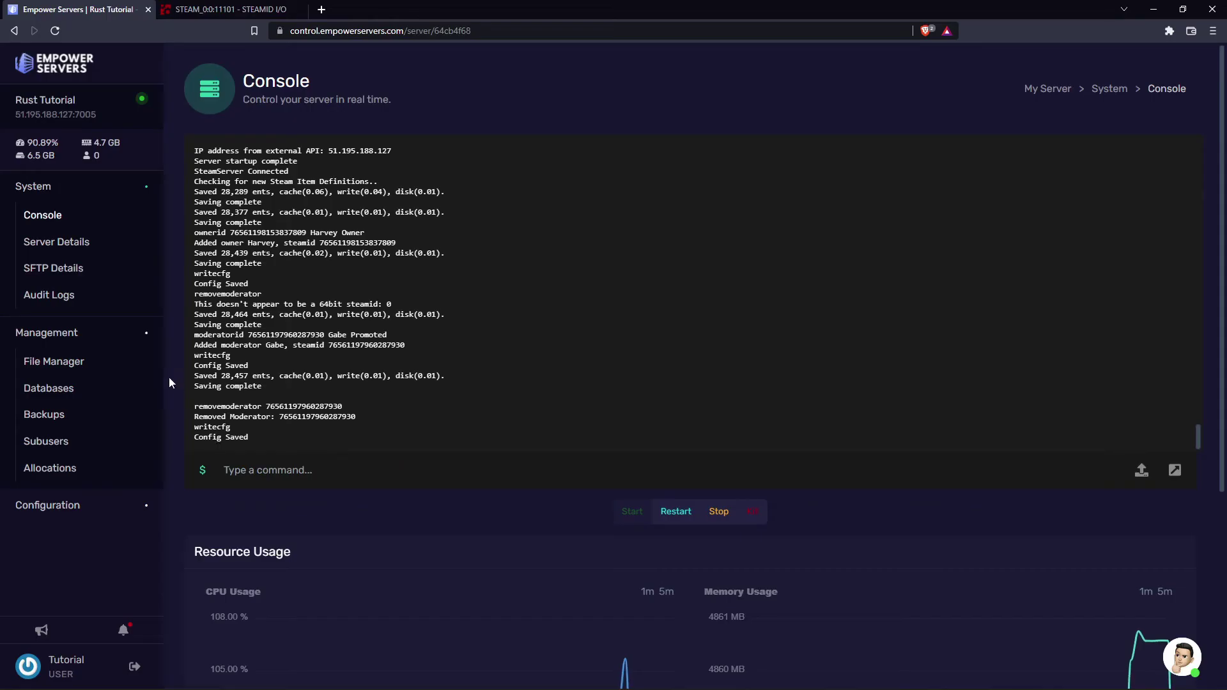
Browse the File Manager into the server folder
{"action": "left_click", "coordinate": [70, 359]}
{"action": "scroll", "coordinate": [352, 369], "scroll_direction": "down", "scroll_amount": 2}
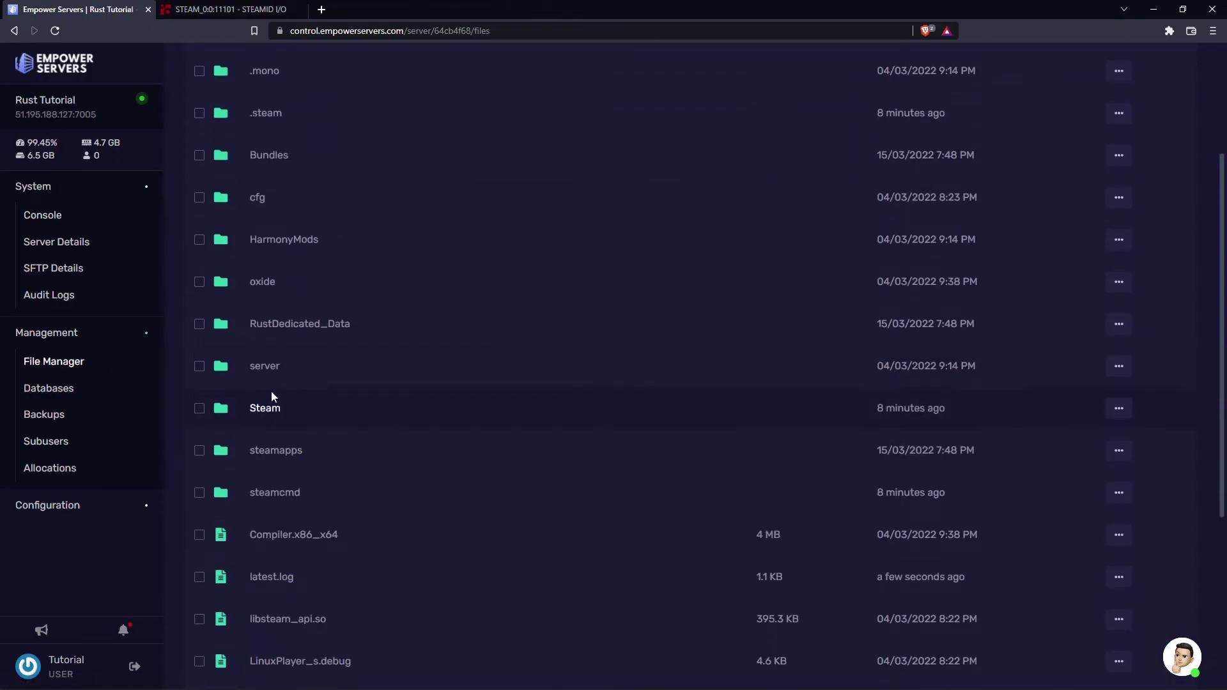
{"action": "left_click", "coordinate": [282, 369]}
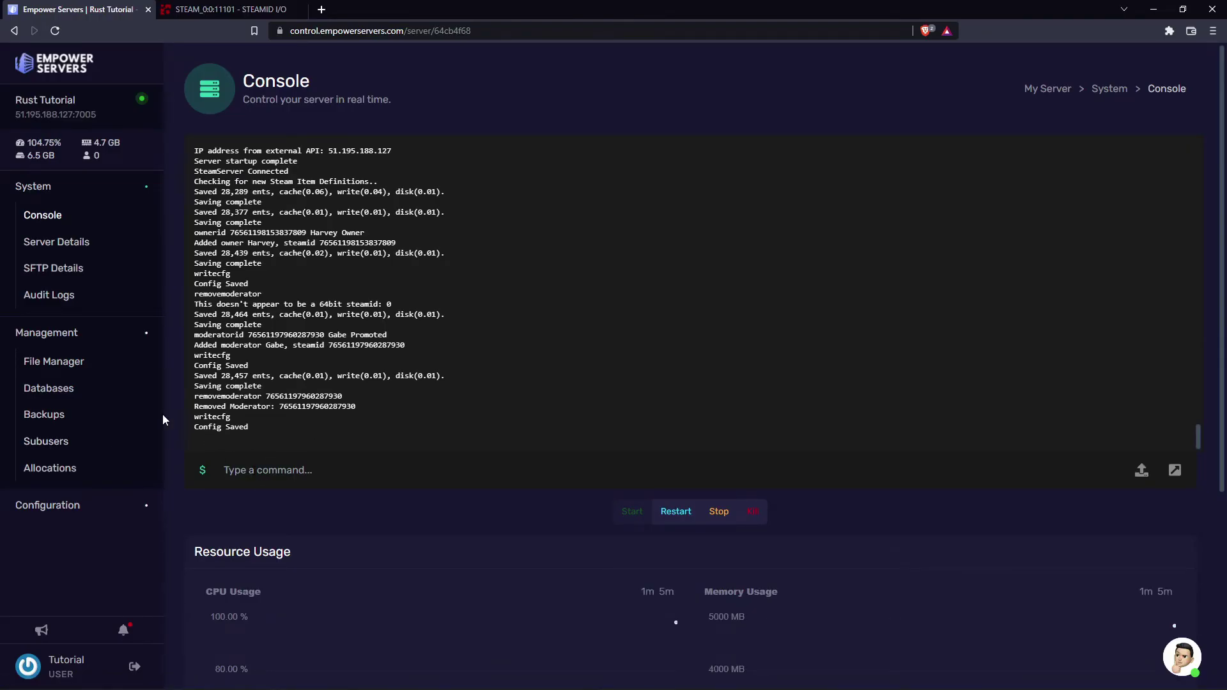
Remove the owner with removeowner and the steamID64, then save with writecfg
{"action": "left_click", "coordinate": [310, 473]}
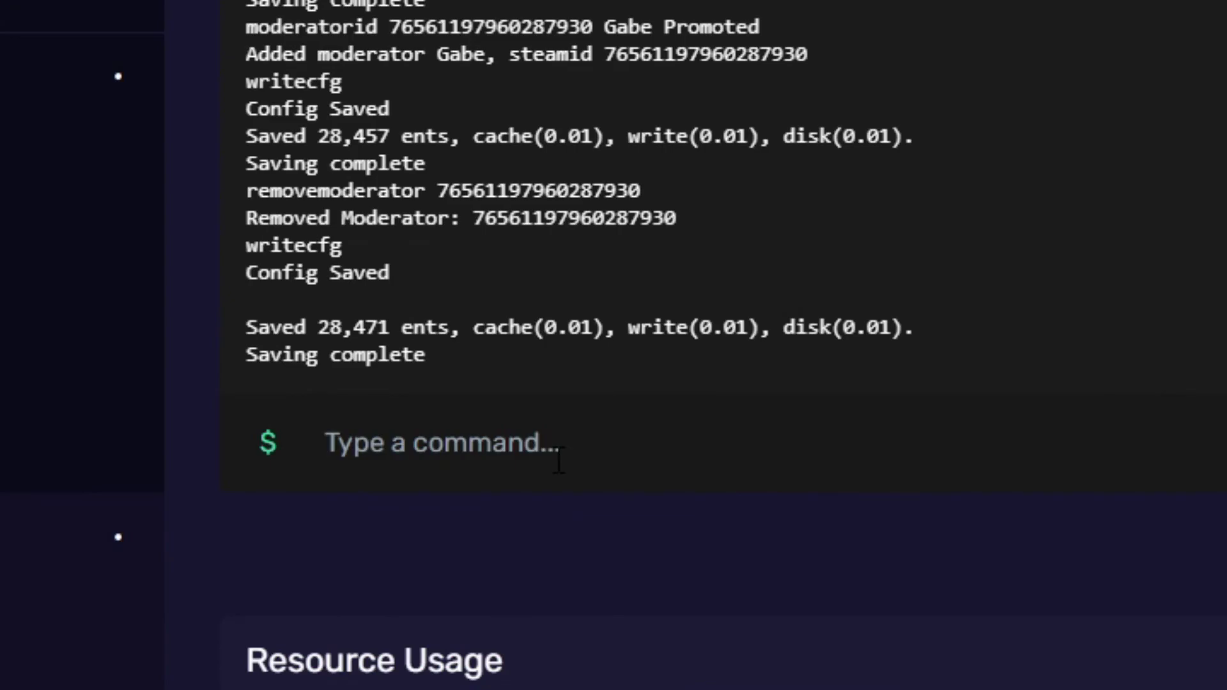
{"action": "type", "text": "r"}
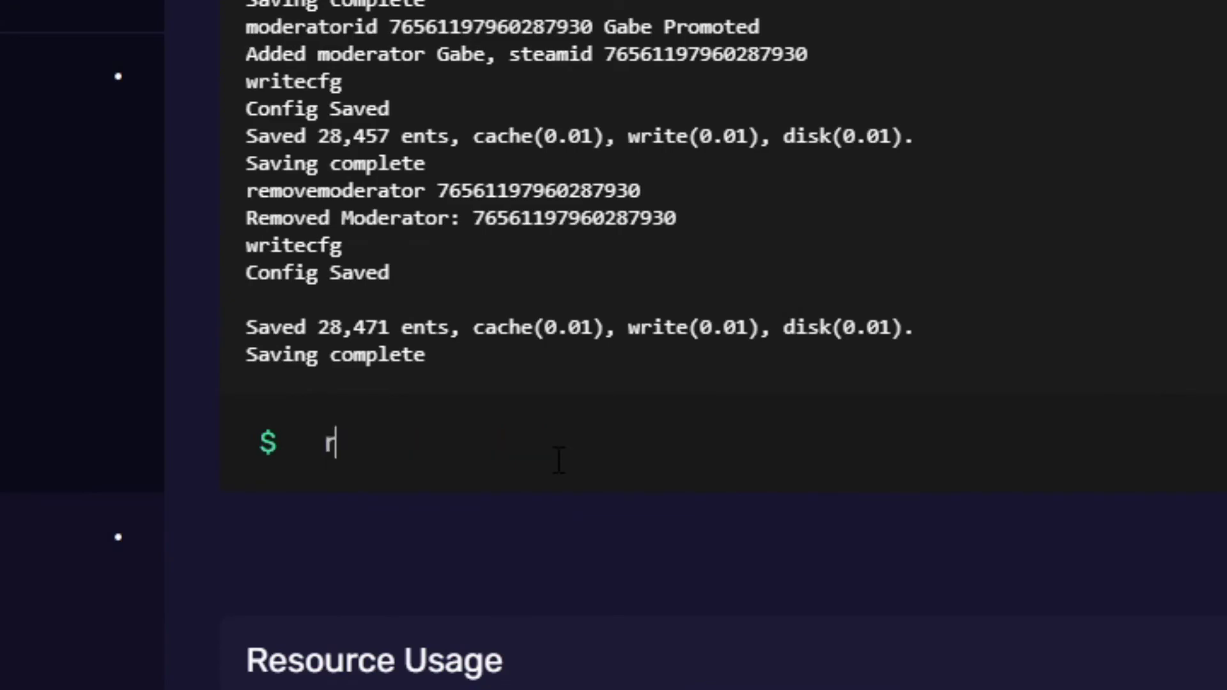
{"action": "type", "text": "emoveowner"}
{"action": "key", "text": "ctrl+v"}
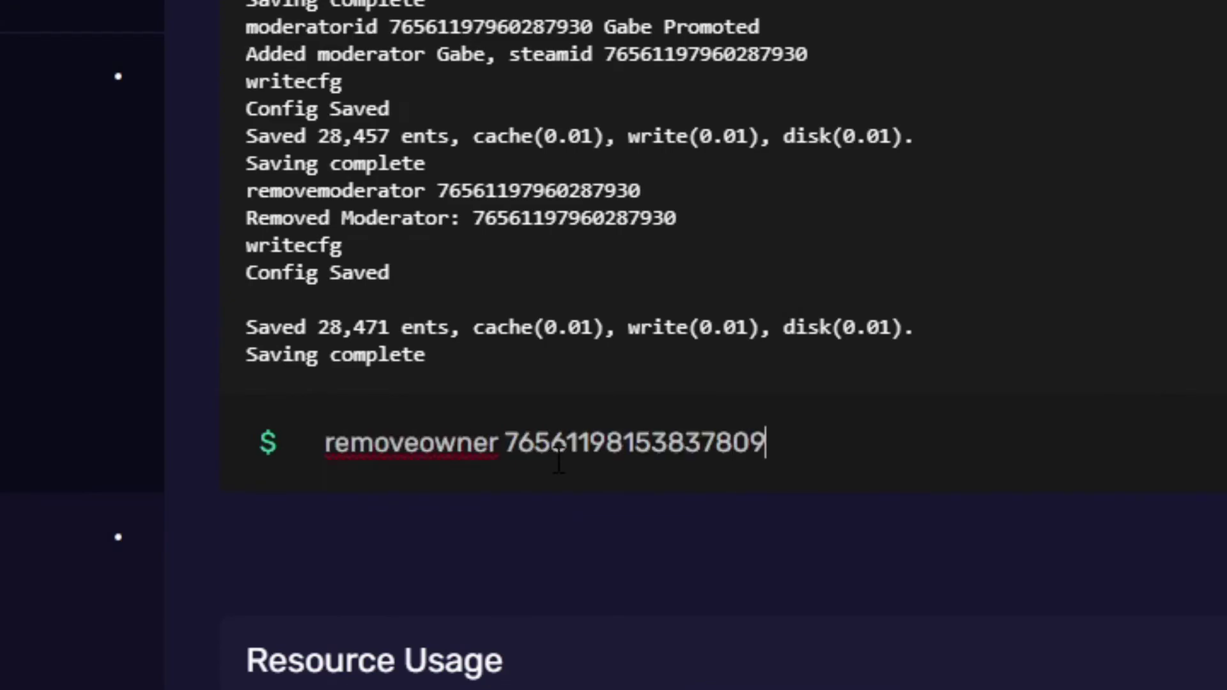
{"action": "key", "text": "Return"}
{"action": "type", "text": "wir"}
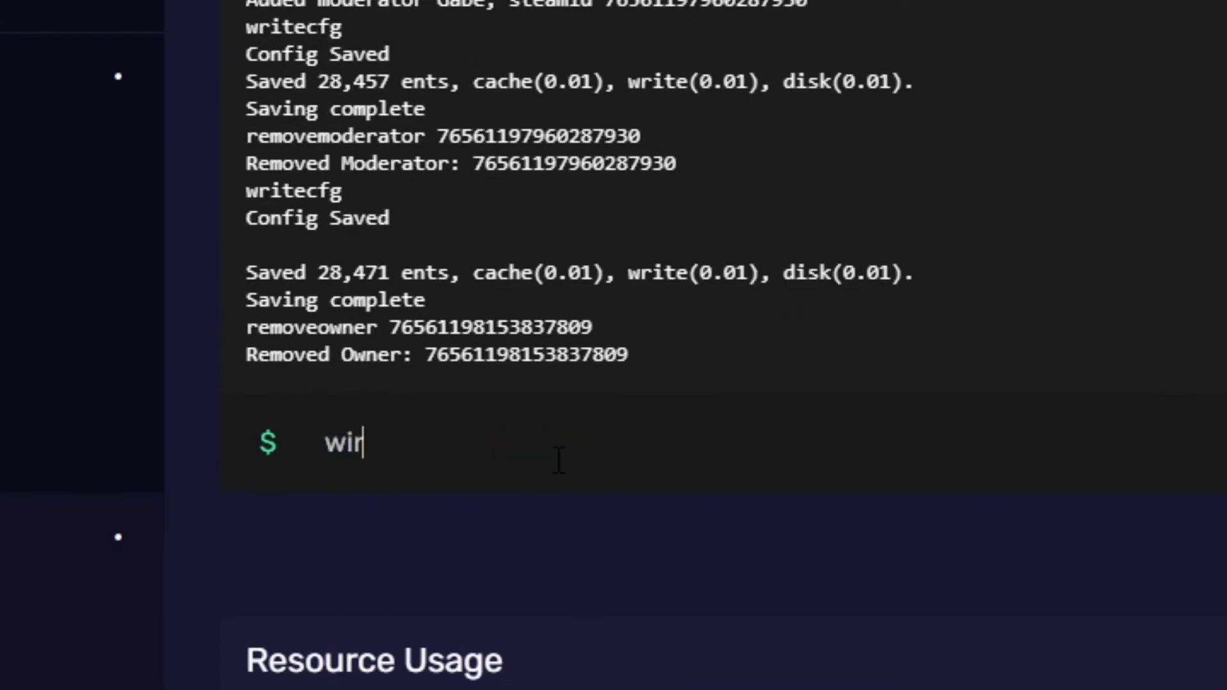
{"action": "type", "text": "te"}
{"action": "key", "text": "BackSpace"}
{"action": "key", "text": "BackSpace"}
{"action": "key", "text": "BackSpace"}
{"action": "key", "text": "BackSpace"}
{"action": "type", "text": "ritecfg"}
{"action": "key", "text": "Return"}
{"action": "left_click", "coordinate": [112, 360]}
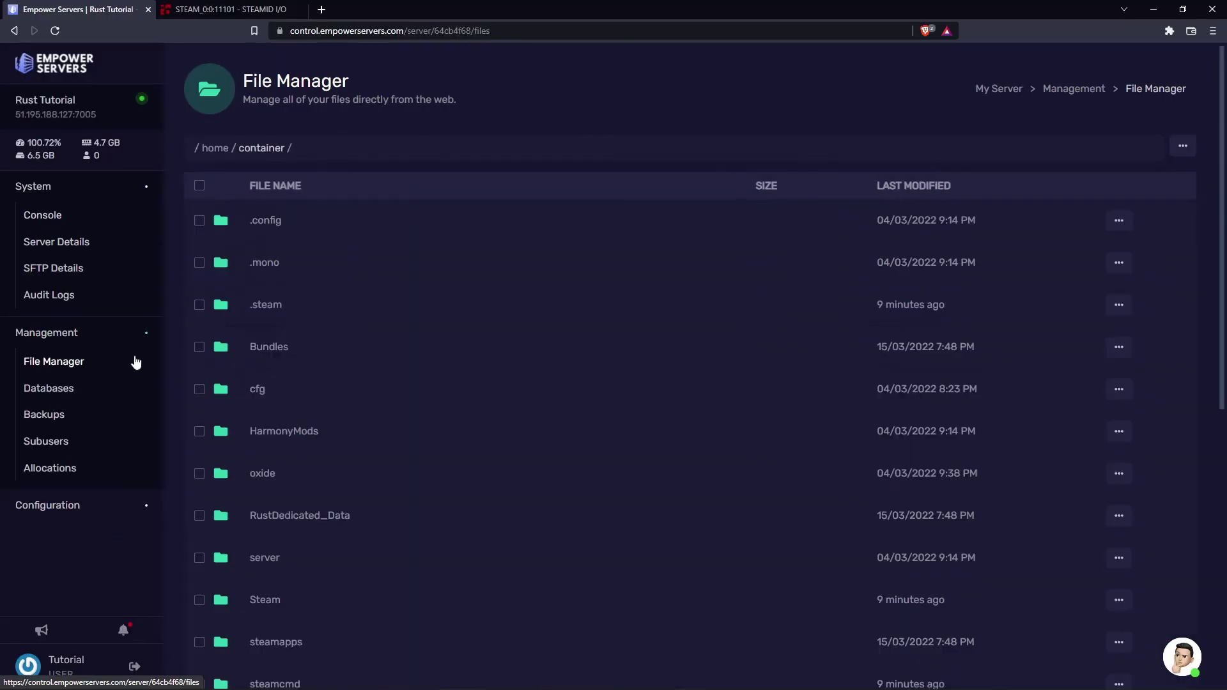
Navigate the File Manager through server > rust > cfg to reach users.cfg
{"action": "left_click", "coordinate": [272, 553]}
{"action": "left_click", "coordinate": [259, 267]}
{"action": "left_click", "coordinate": [257, 310]}
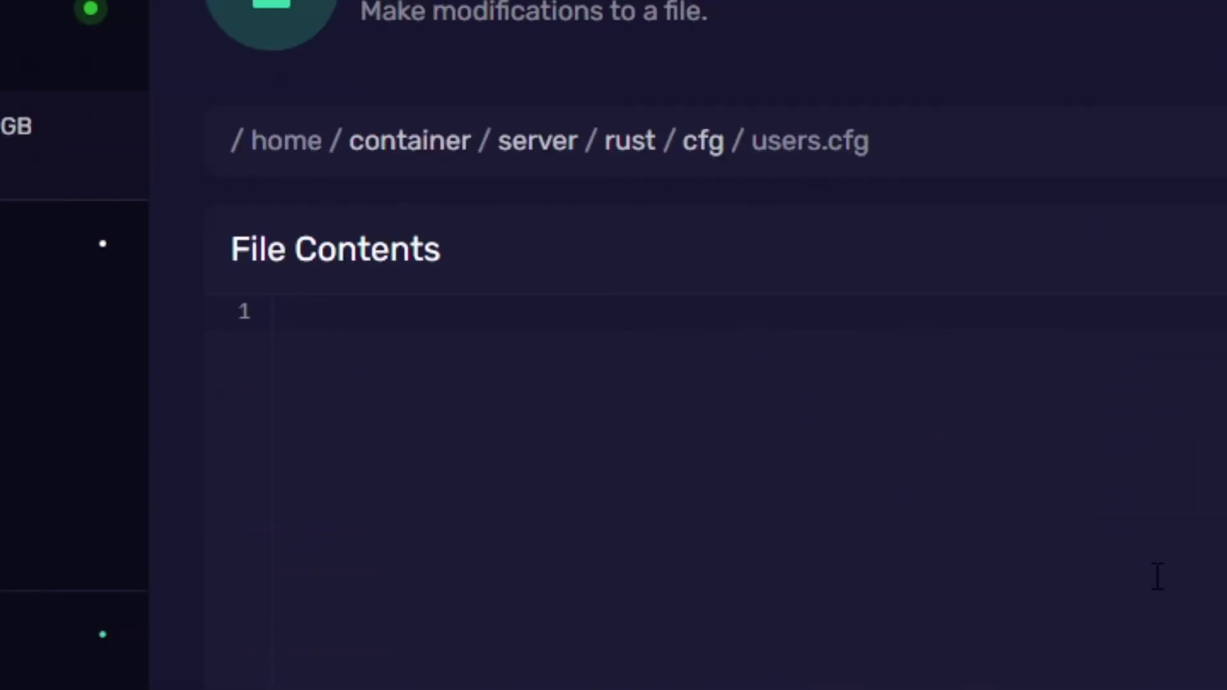